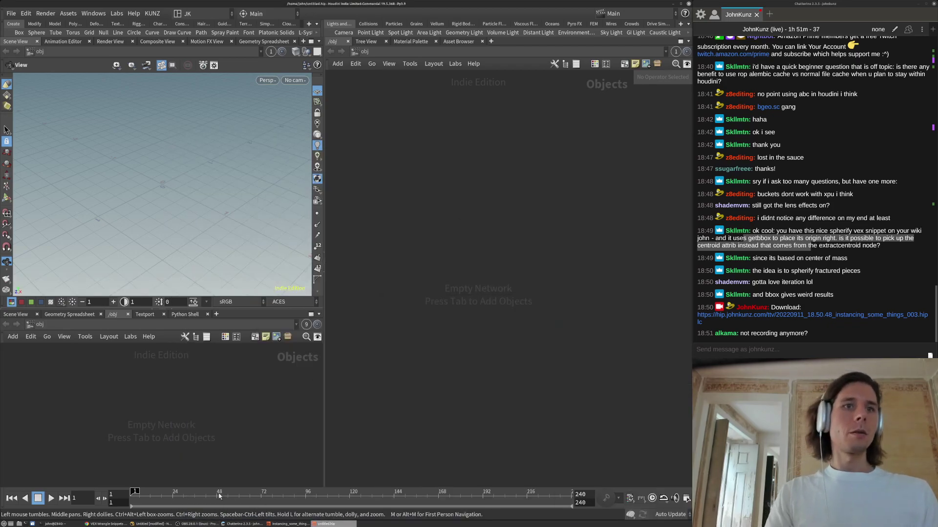
# - Look up the Spherify snippet on the VEX Wrangle Snippets wiki page, view its demo animation, and return to Houdini
pyautogui.click(105, 524)
pyautogui.scroll(-2, 376, 379)
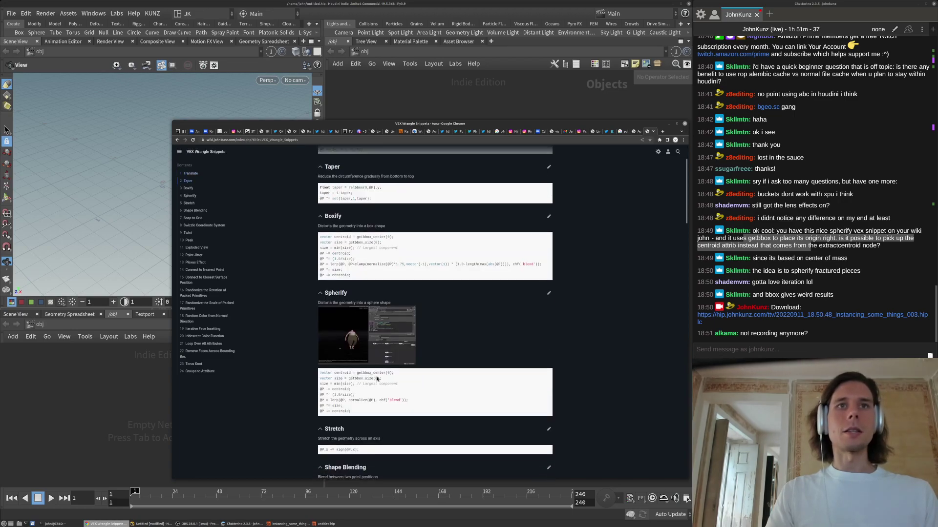
pyautogui.scroll(-1, 376, 379)
pyautogui.scroll(-1, 403, 369)
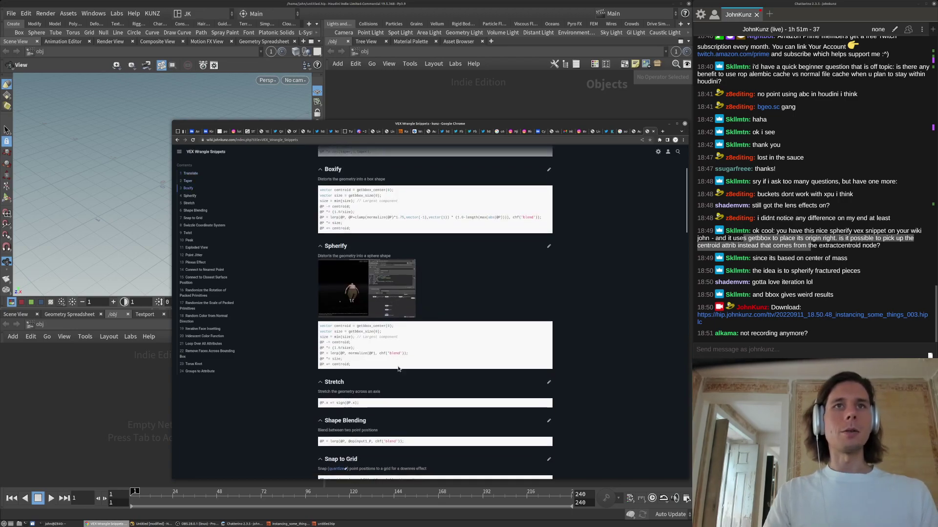
pyautogui.moveTo(371, 334); pyautogui.dragTo(316, 293)
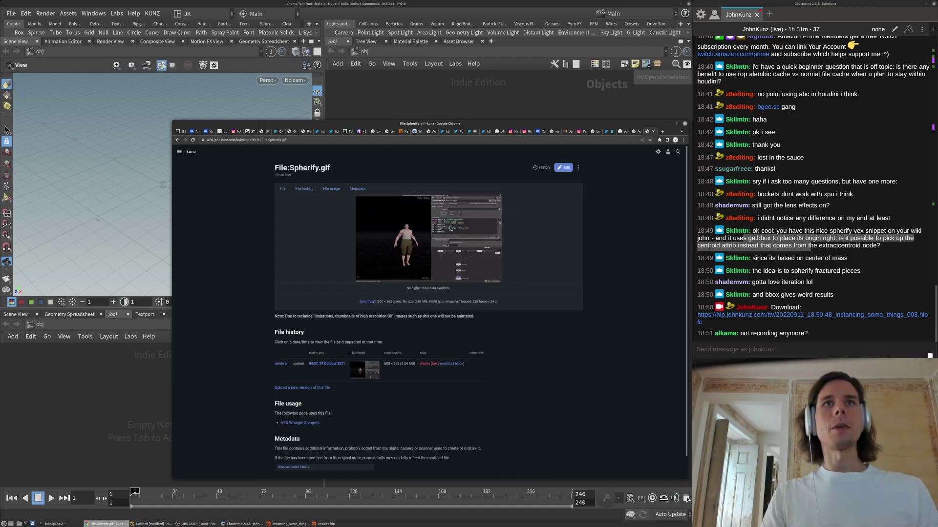
pyautogui.click(444, 107)
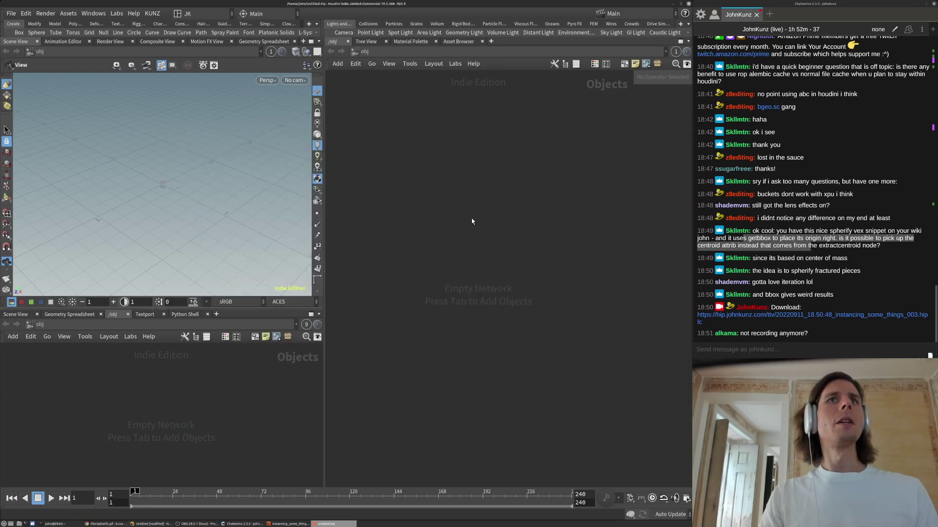
# - Create a box geometry object and enter its geometry network
pyautogui.press('Tab')
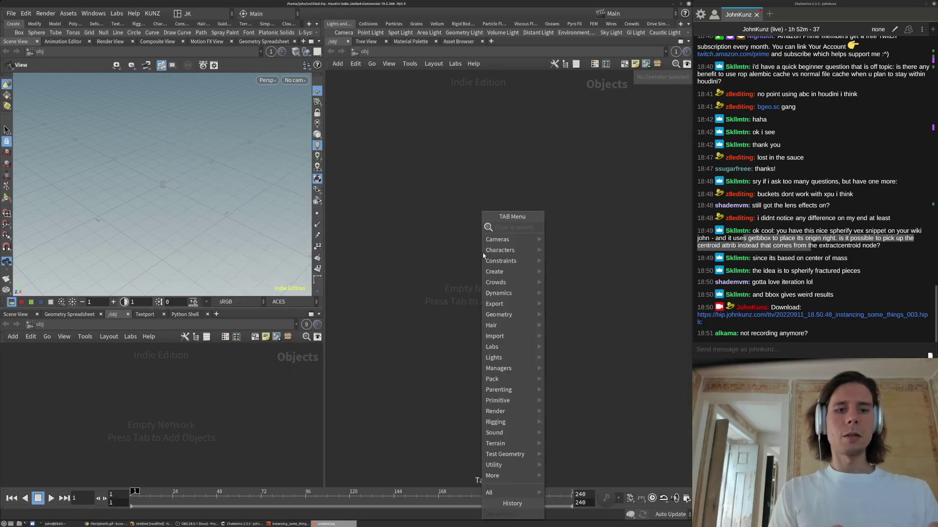
pyautogui.write('box')
pyautogui.press('Return')
pyautogui.click(483, 253)
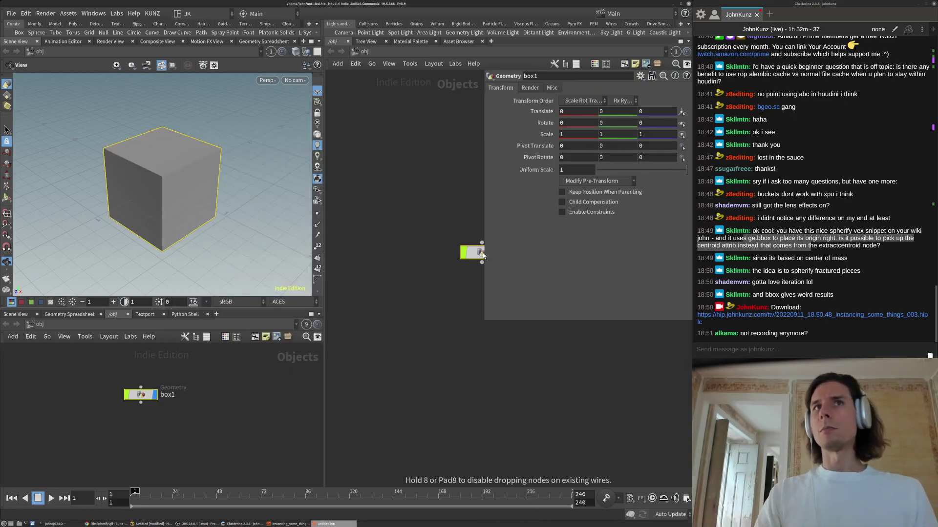
pyautogui.moveTo(469, 255); pyautogui.dragTo(408, 252)
pyautogui.doubleClick(408, 252)
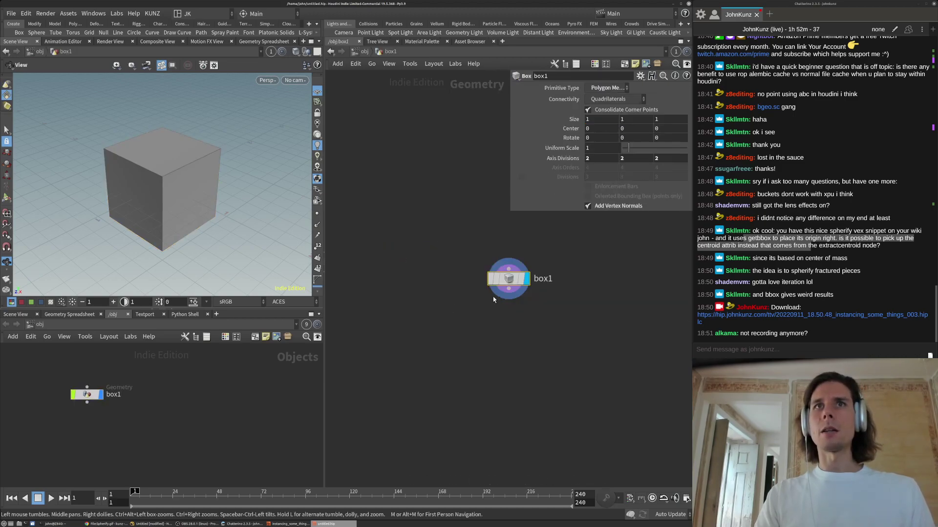
pyautogui.click(397, 364)
pyautogui.moveTo(403, 372); pyautogui.dragTo(434, 323, button='middle')
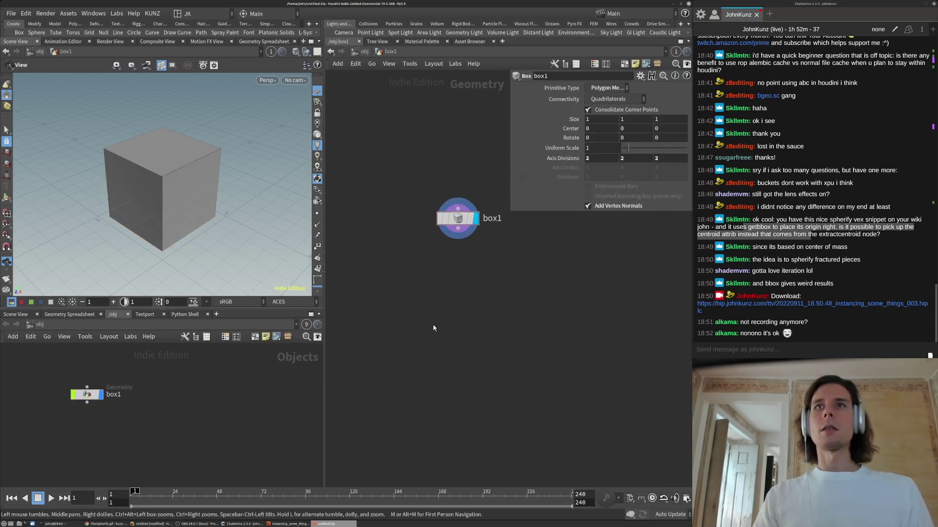
# - Add a Voronoi Fracture node below the box node
pyautogui.press('Tab')
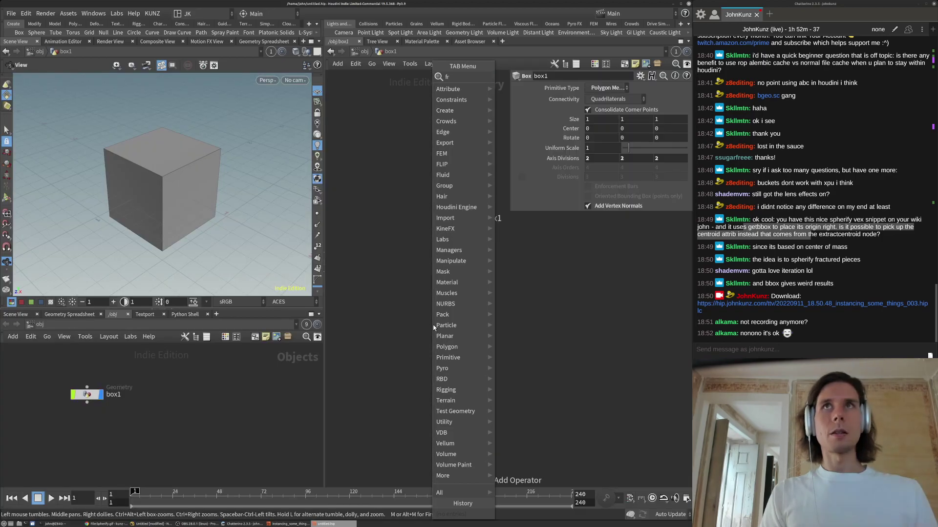
pyautogui.write('frac')
pyautogui.press('Down')
pyautogui.press('Down')
pyautogui.press('Down')
pyautogui.press('Down')
pyautogui.press('Down')
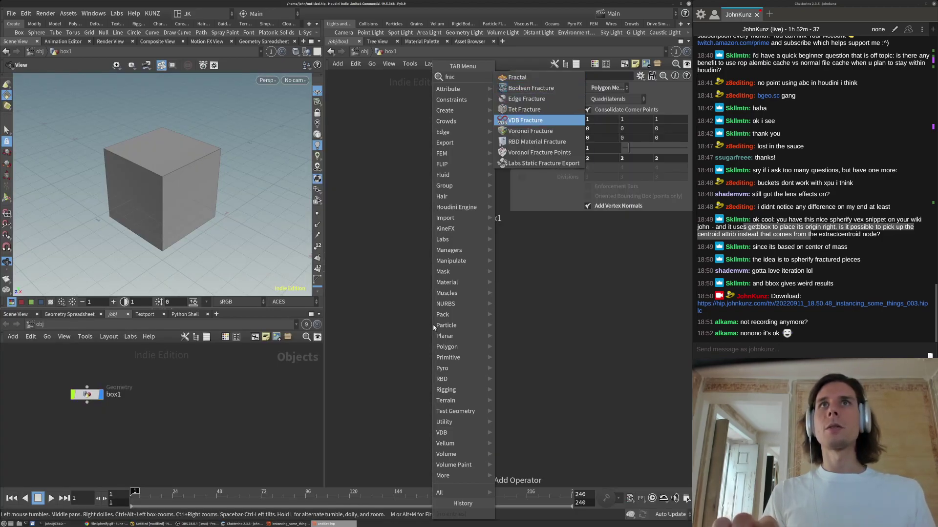
pyautogui.press('Return')
pyautogui.click(434, 322)
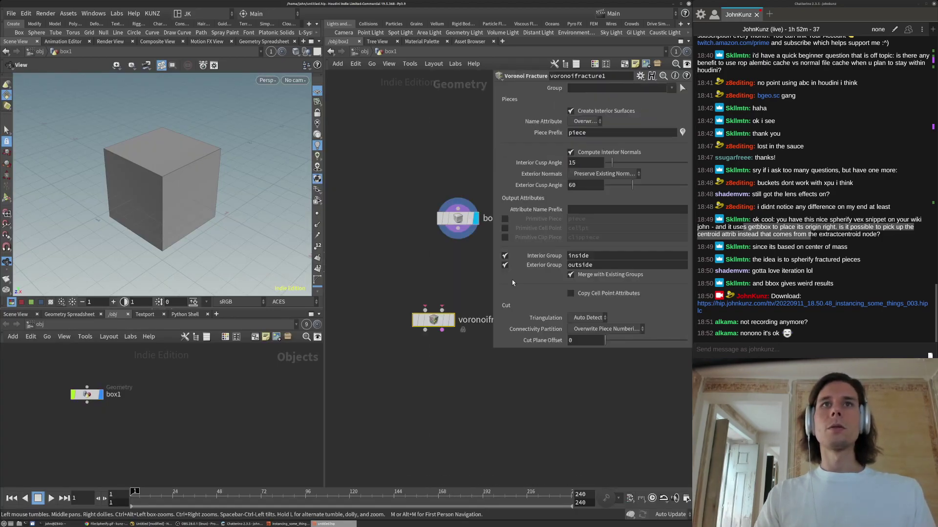
# - Add a Scatter node fed by the box, connect box and scatter to the Voronoi Fracture inputs, and display the fracture
pyautogui.moveTo(453, 279); pyautogui.dragTo(380, 294, button='middle')
pyautogui.press('Tab')
pyautogui.write('sca')
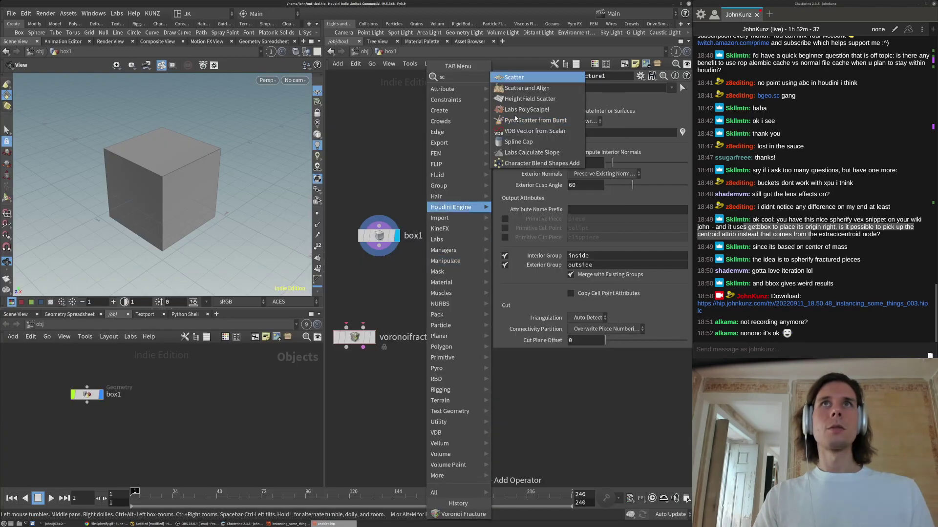
pyautogui.click(514, 77)
pyautogui.click(430, 268)
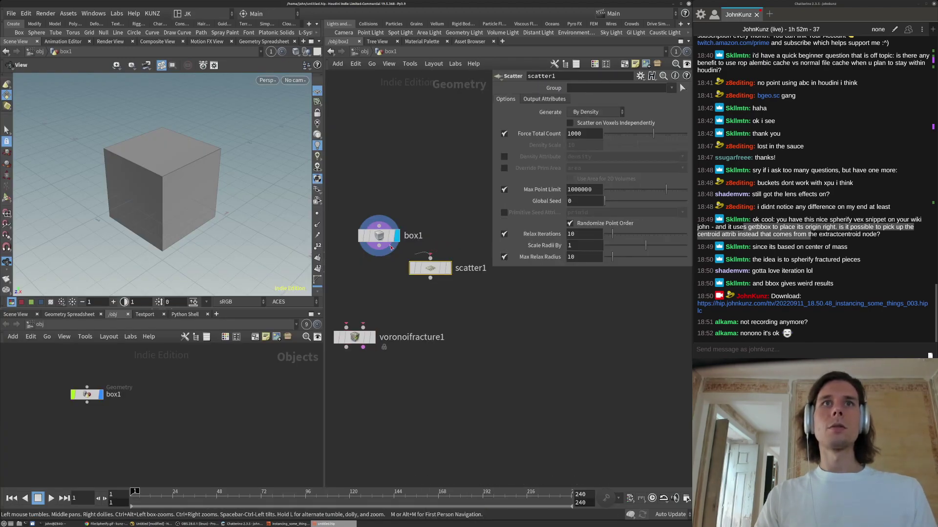
pyautogui.moveTo(430, 277); pyautogui.dragTo(363, 328)
pyautogui.moveTo(379, 246); pyautogui.dragTo(346, 327)
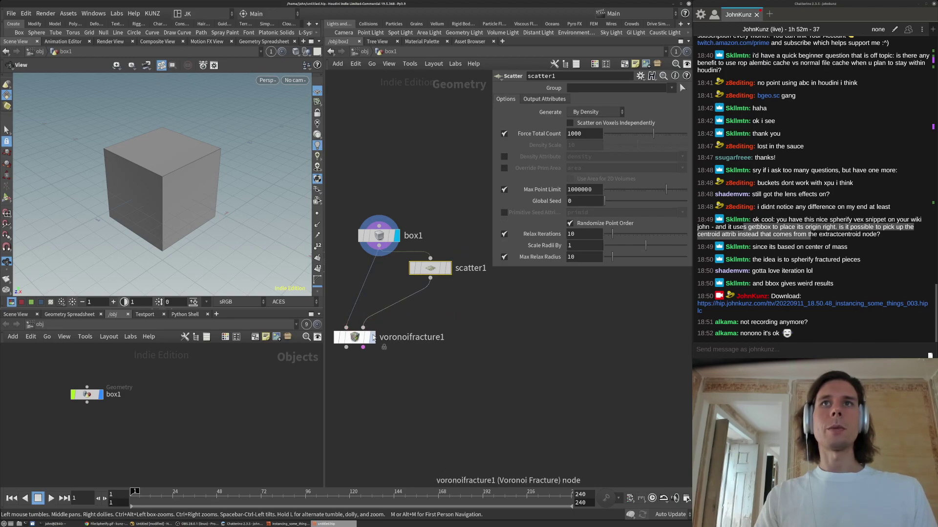
pyautogui.click(374, 338)
pyautogui.press('l')
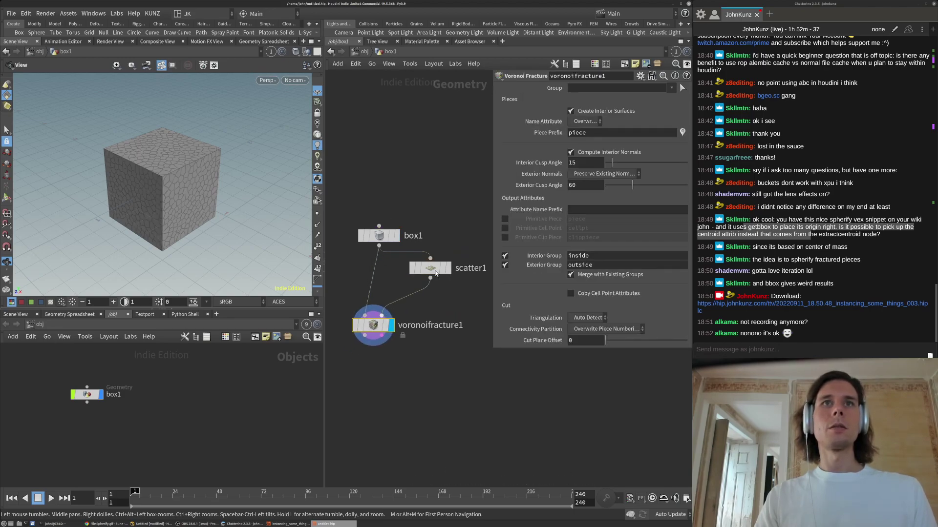
# - Set the Scatter node's Force Total Count to 25
pyautogui.click(436, 273)
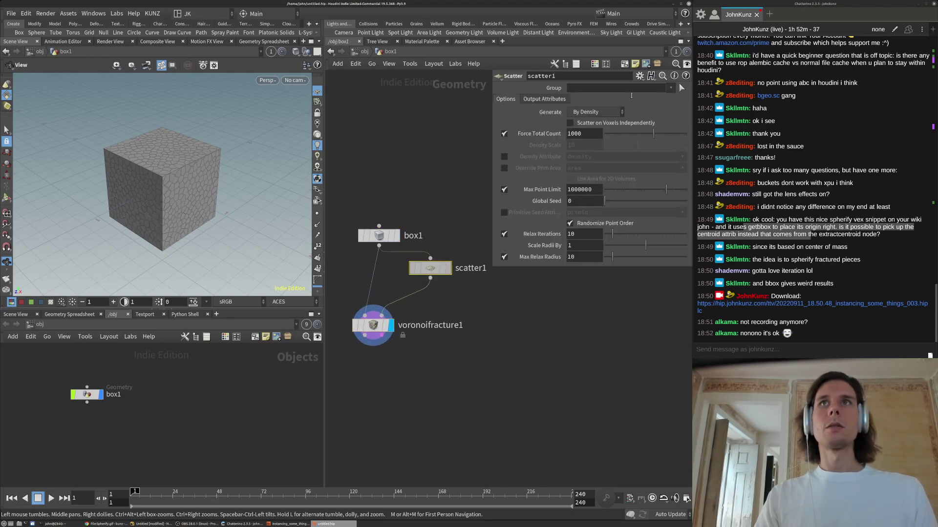
pyautogui.click(476, 160)
pyautogui.moveTo(428, 272); pyautogui.dragTo(411, 323, button='middle')
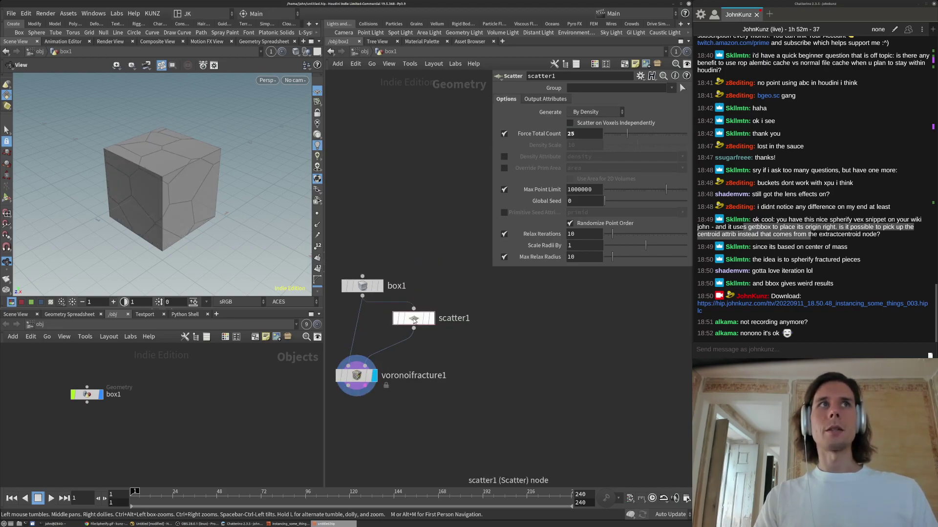
# - Duplicate the Scatter node and insert a Cloud node between the box and the duplicate
pyautogui.keyDown('alt'); pyautogui.moveTo(414, 321); pyautogui.dragTo(488, 319); pyautogui.keyUp('alt')
pyautogui.press('Tab')
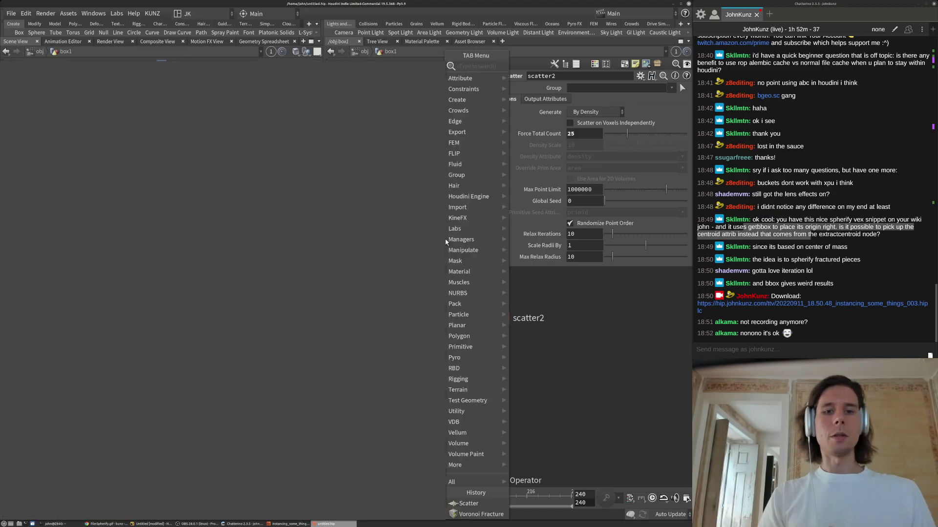
pyautogui.write('c')
pyautogui.press('Down')
pyautogui.press('Down')
pyautogui.press('Down')
pyautogui.press('Return')
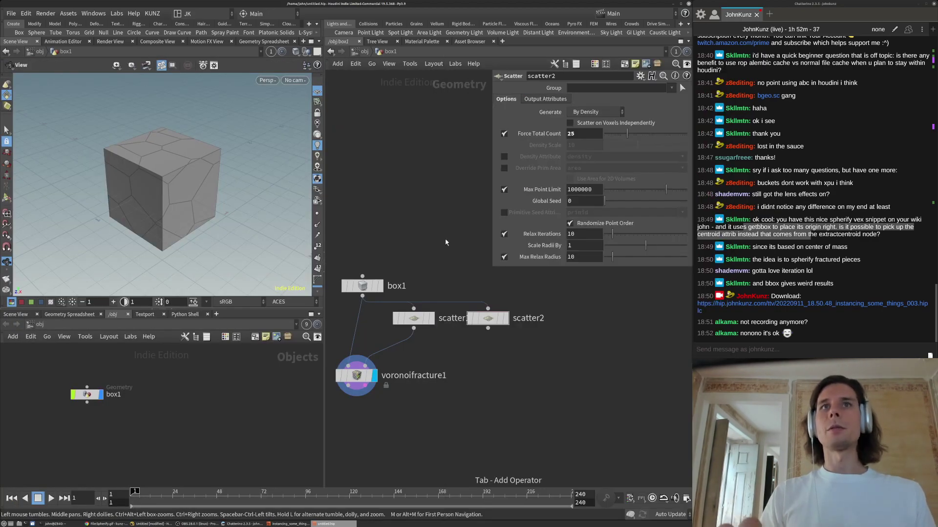
pyautogui.click(445, 240)
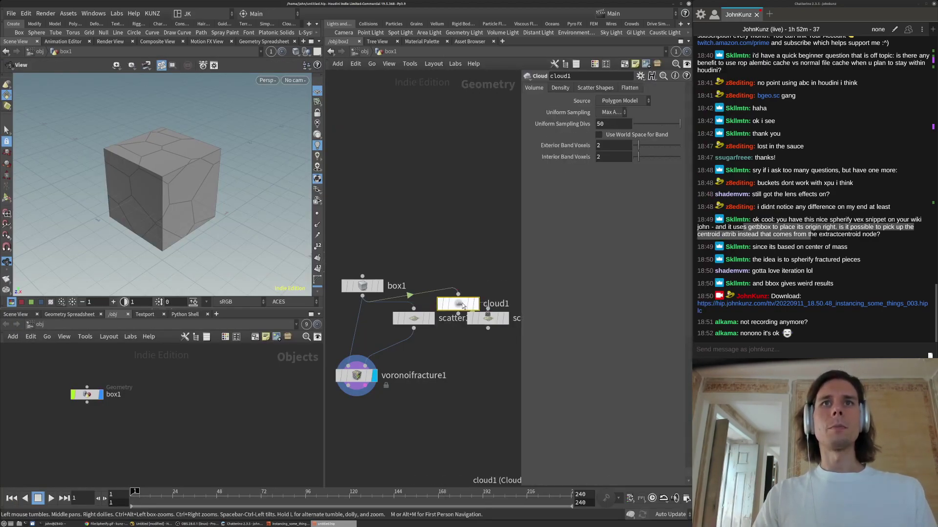
pyautogui.click(488, 277)
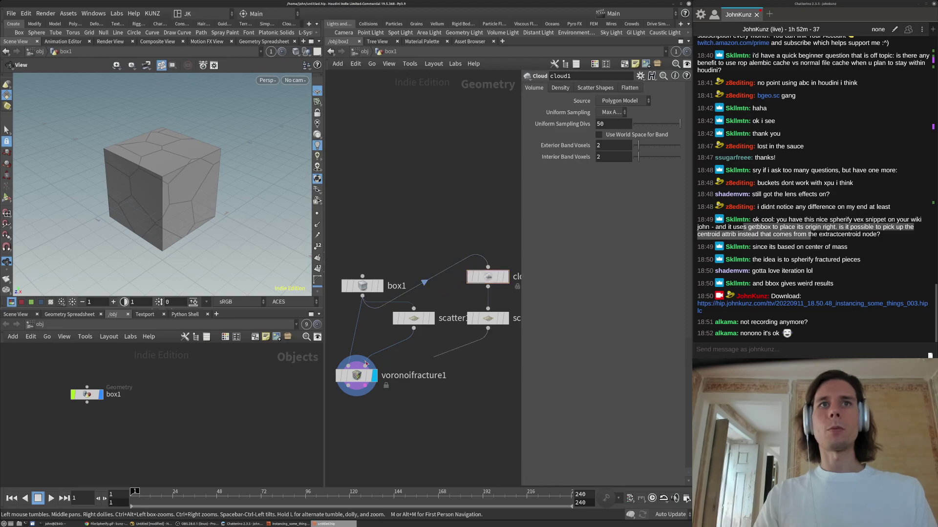
# - Merge both Scatter nodes with a Merge node feeding the Voronoi Fracture's second input
pyautogui.moveTo(488, 328); pyautogui.dragTo(454, 382)
pyautogui.press('Escape')
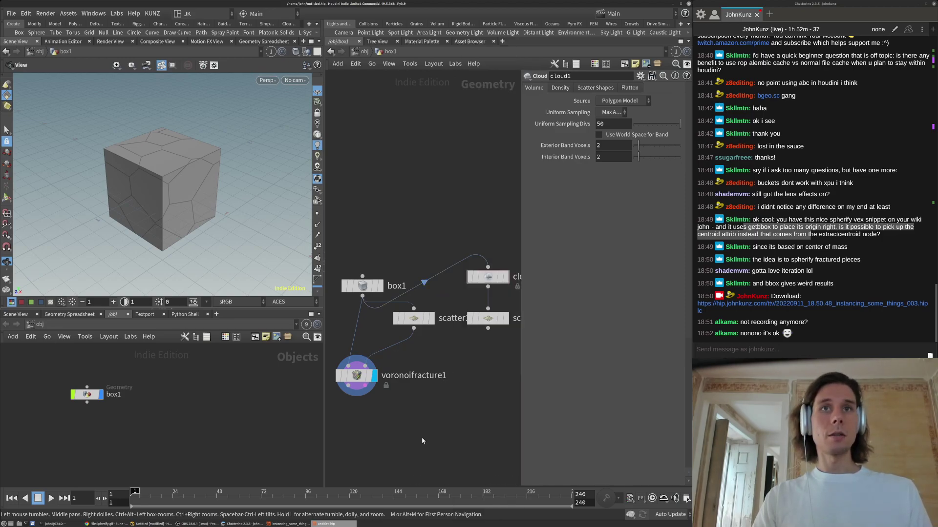
pyautogui.press('Tab')
pyautogui.write('mer')
pyautogui.click(508, 57)
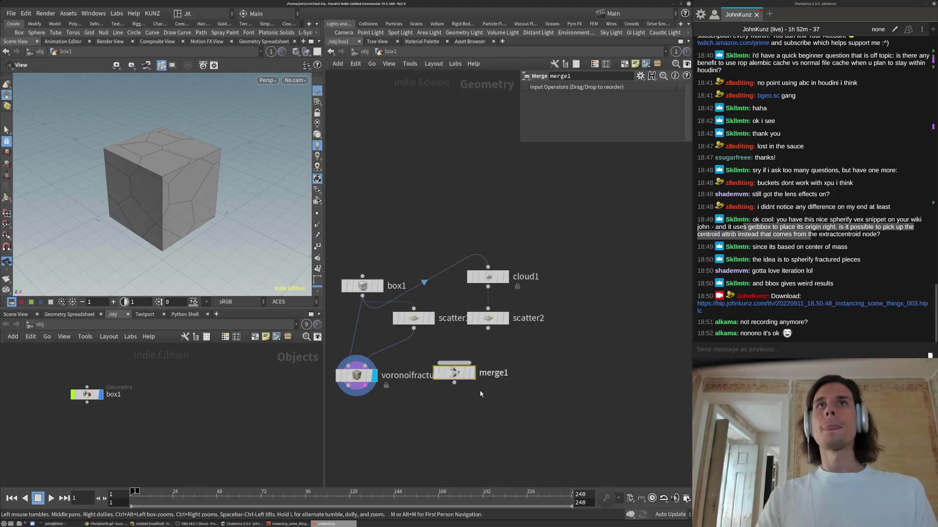
pyautogui.click(463, 375)
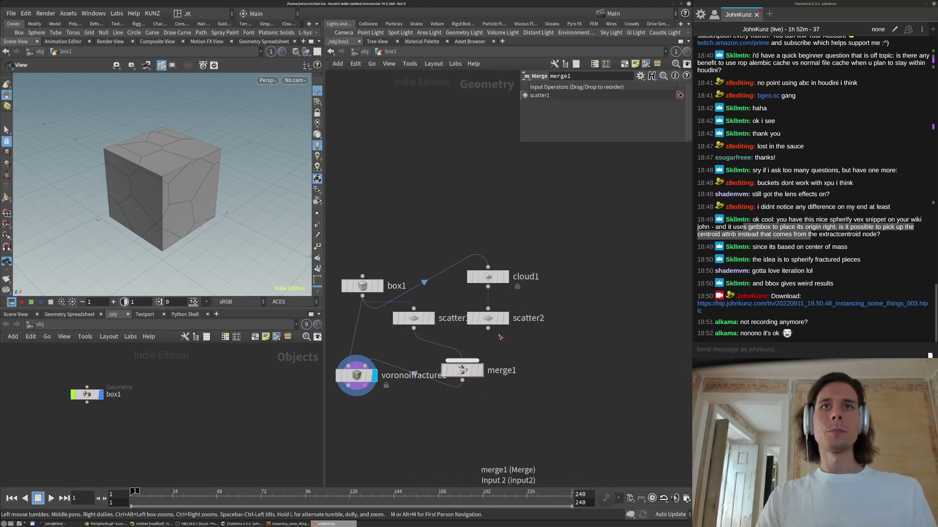
pyautogui.moveTo(463, 360); pyautogui.dragTo(488, 328)
pyautogui.moveTo(537, 411); pyautogui.dragTo(555, 354, button='middle')
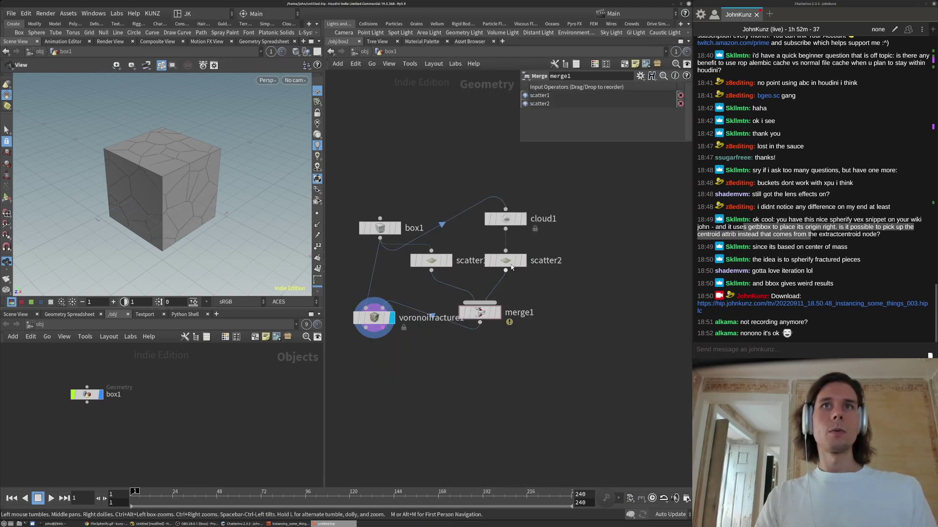
# - On scatter2, turn off Relax Iterations and Max Point Limit and set the Global Seed to 7.48
pyautogui.click(505, 260)
pyautogui.click(504, 234)
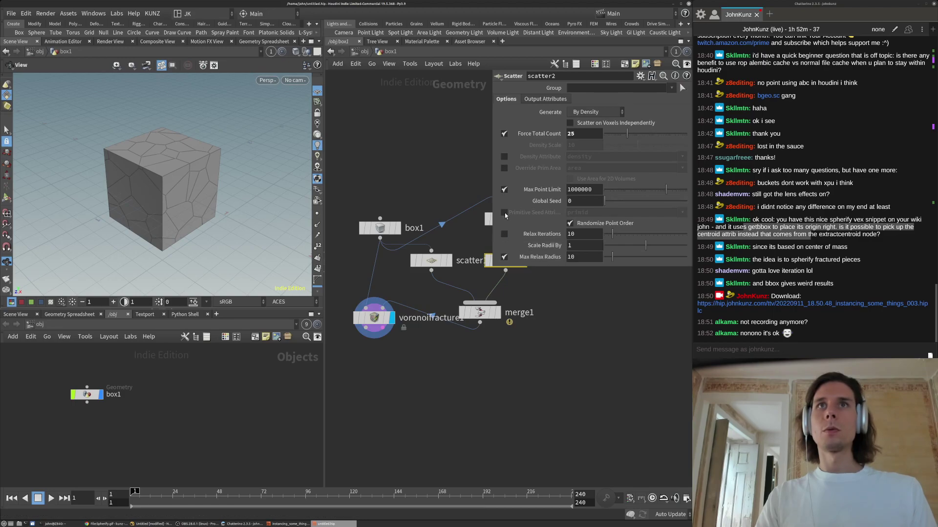
pyautogui.click(504, 190)
pyautogui.moveTo(605, 200); pyautogui.dragTo(634, 201)
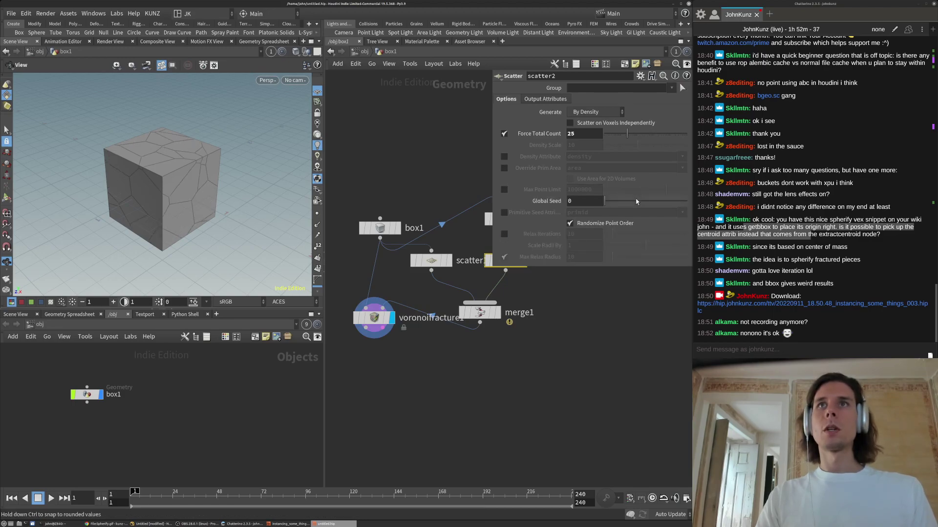
pyautogui.click(667, 201)
pyautogui.moveTo(437, 265); pyautogui.dragTo(436, 293, button='middle')
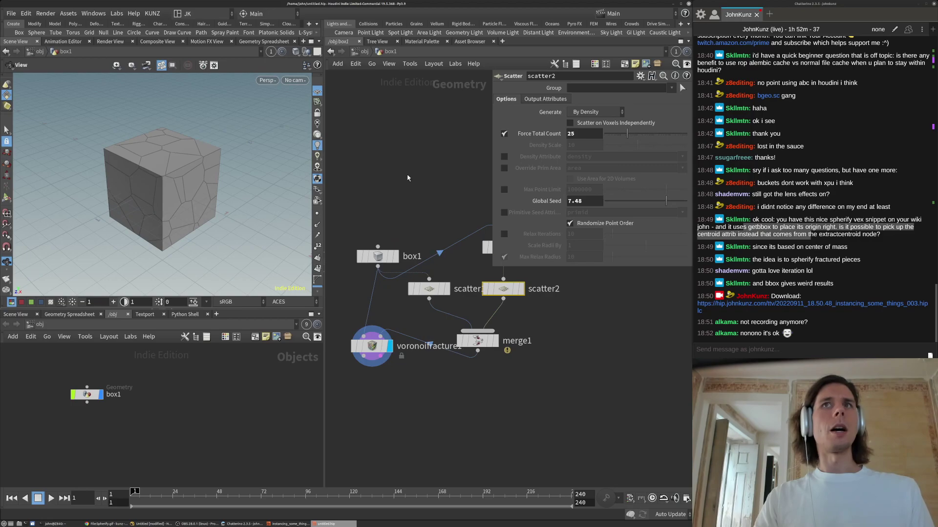
# - Examine the fractured box up close and shrink the parameter pane that covers the scatter nodes
pyautogui.moveTo(533, 273); pyautogui.dragTo(512, 237, button='middle')
pyautogui.moveTo(163, 176); pyautogui.dragTo(210, 168)
pyautogui.moveTo(210, 169); pyautogui.dragTo(251, 203, button='right')
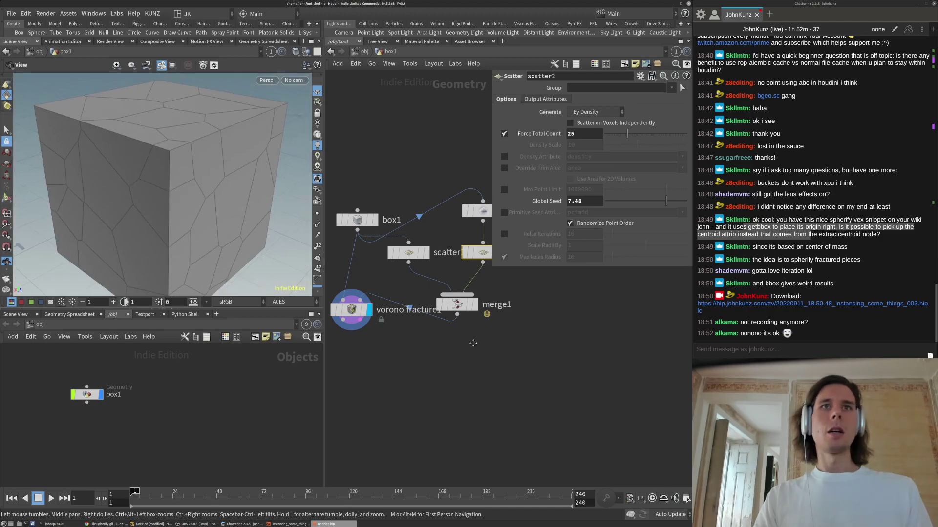
pyautogui.moveTo(472, 343); pyautogui.dragTo(504, 296, button='middle')
pyautogui.click(457, 375)
pyautogui.moveTo(457, 376); pyautogui.dragTo(473, 431, button='middle')
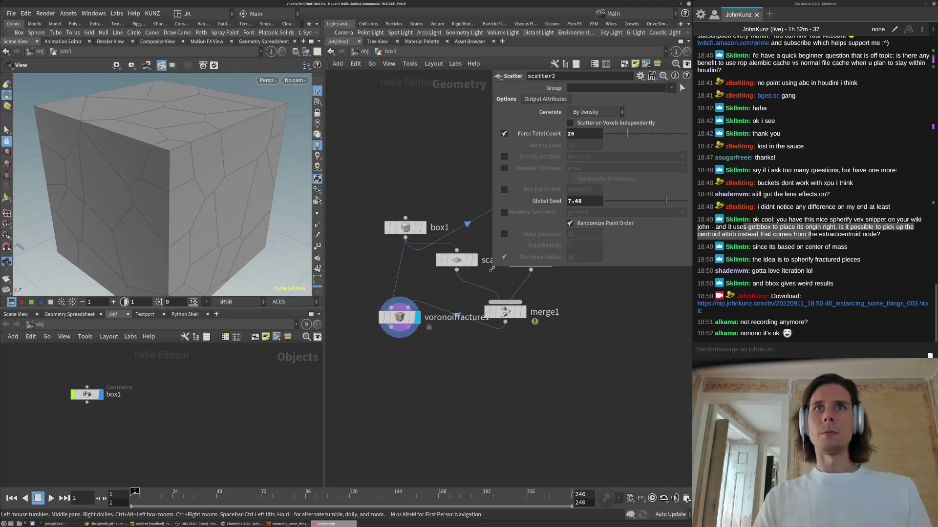
pyautogui.moveTo(492, 268); pyautogui.dragTo(513, 188)
pyautogui.moveTo(496, 410); pyautogui.dragTo(485, 358, button='middle')
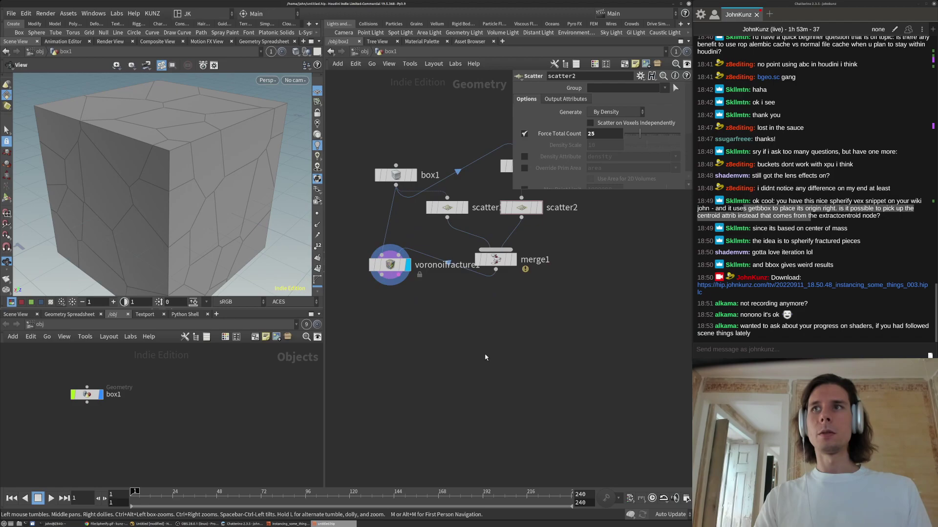
# - Add a Remesh node and connect its first input to the Voronoi Fracture output
pyautogui.press('Tab')
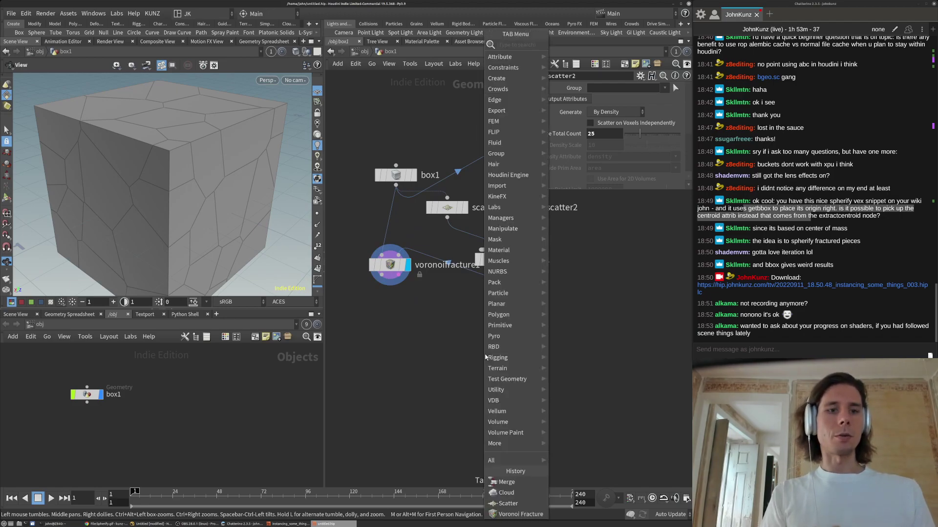
pyautogui.write('rem')
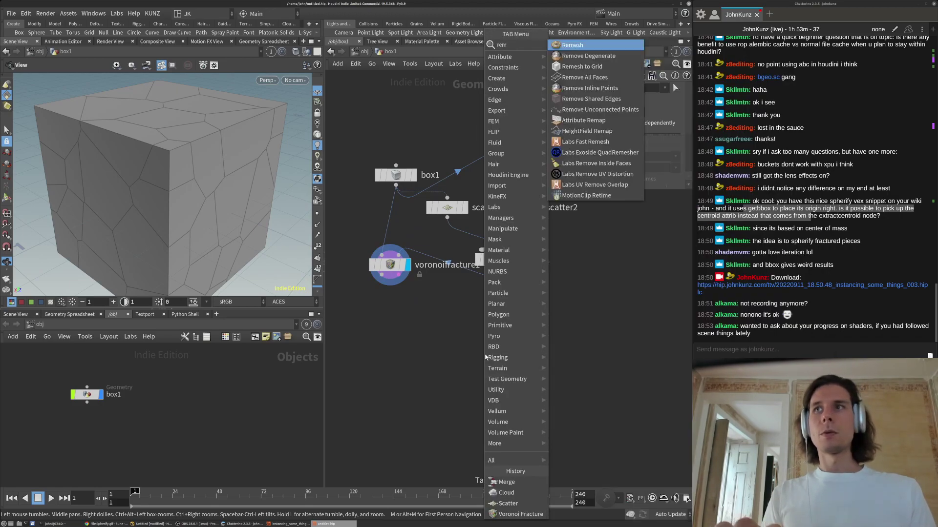
pyautogui.press('Return')
pyautogui.click(484, 354)
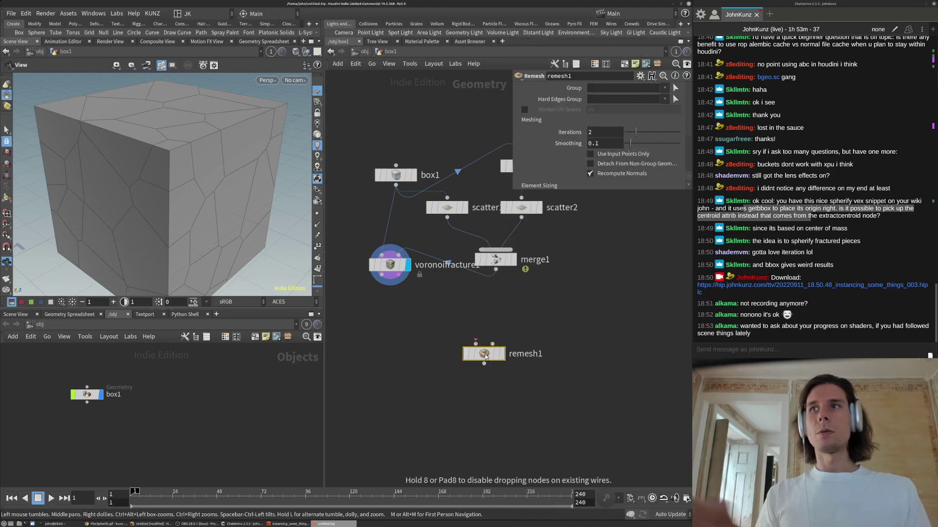
pyautogui.moveTo(475, 344); pyautogui.dragTo(398, 276)
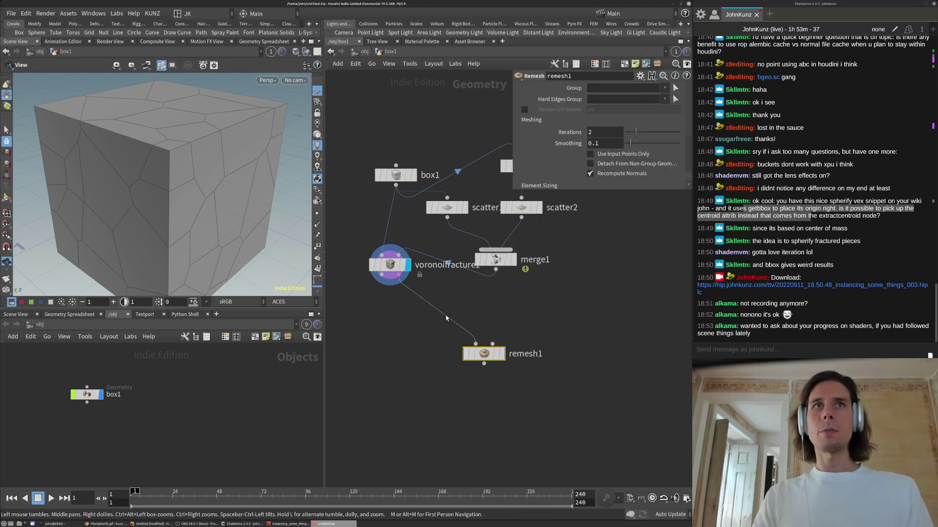
# - Wire remesh1 to the Voronoi Fracture's first output, display it beneath the fracture node, and set its Target Size to 0.02
pyautogui.moveTo(475, 344); pyautogui.dragTo(383, 277)
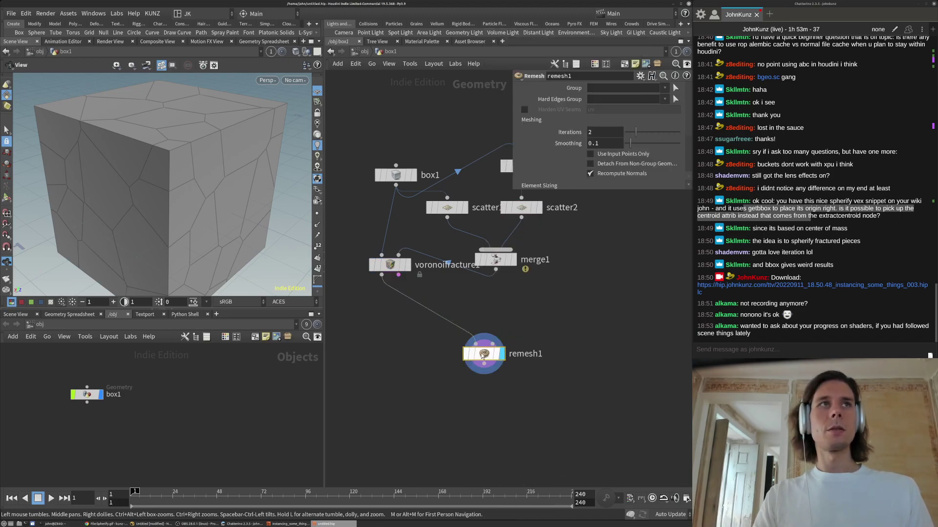
pyautogui.click(502, 353)
pyautogui.moveTo(483, 354); pyautogui.dragTo(411, 339)
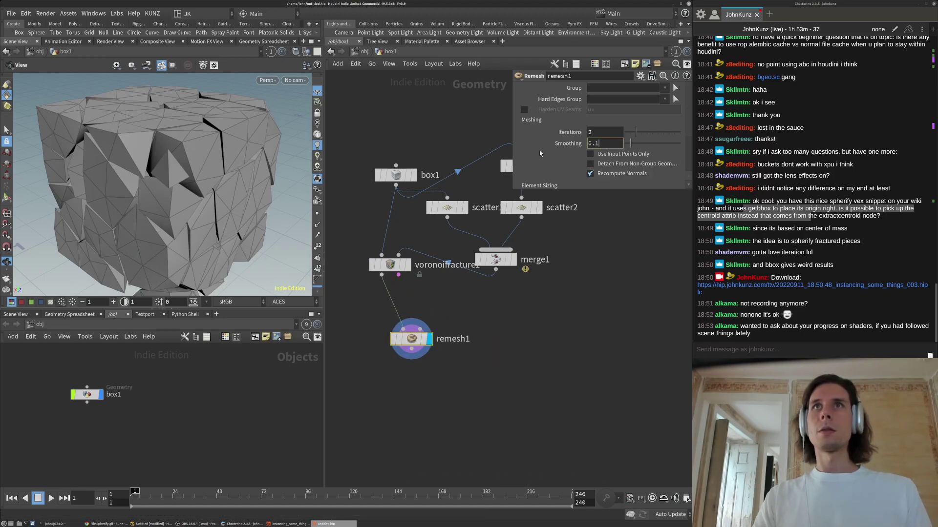
pyautogui.scroll(-3, 615, 156)
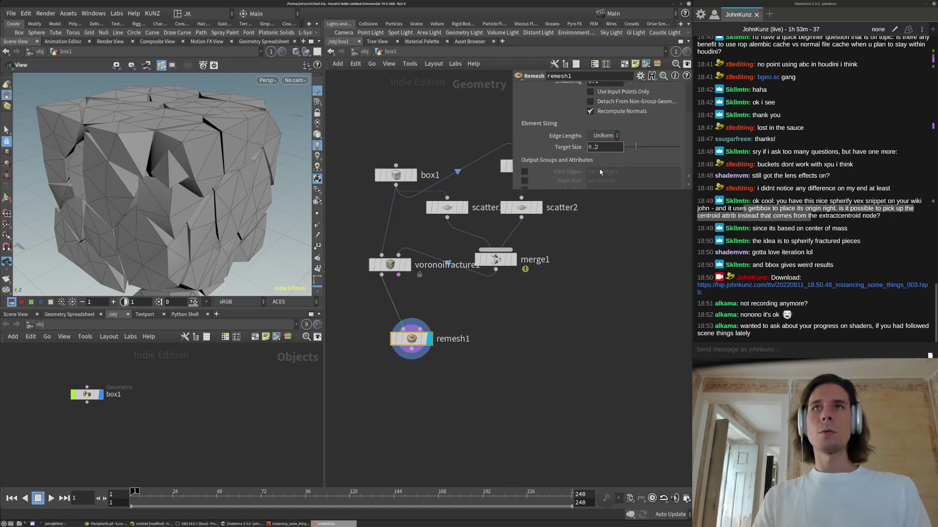
pyautogui.write('0')
pyautogui.press('Return')
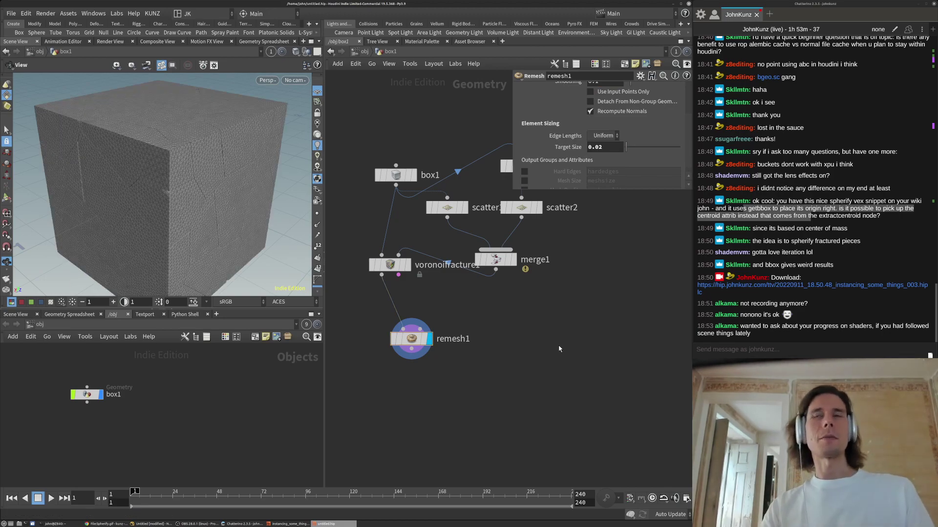
# - Add an Attribute Wrangle fed by remesh1, display it, and align it beneath the Remesh node
pyautogui.moveTo(512, 313); pyautogui.dragTo(536, 261, button='middle')
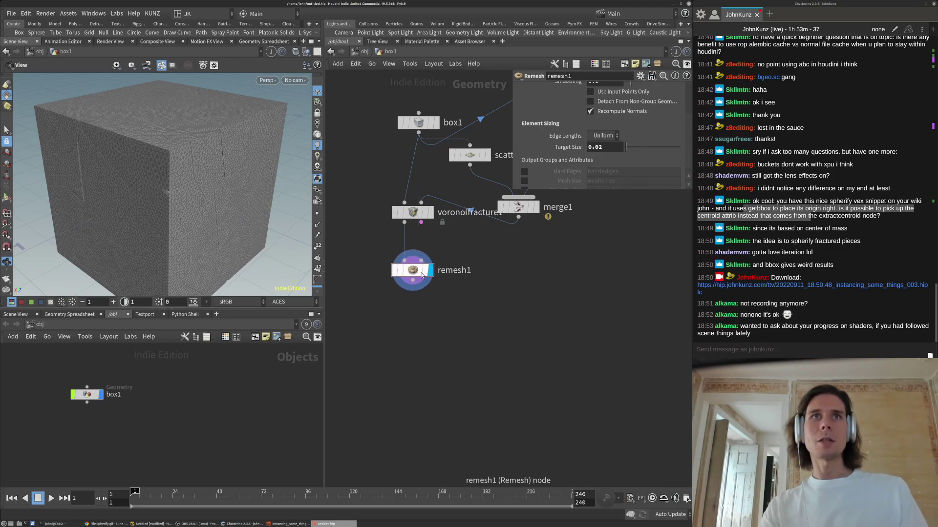
pyautogui.moveTo(423, 276); pyautogui.dragTo(429, 245, button='middle')
pyautogui.scroll(-3, 199, 213)
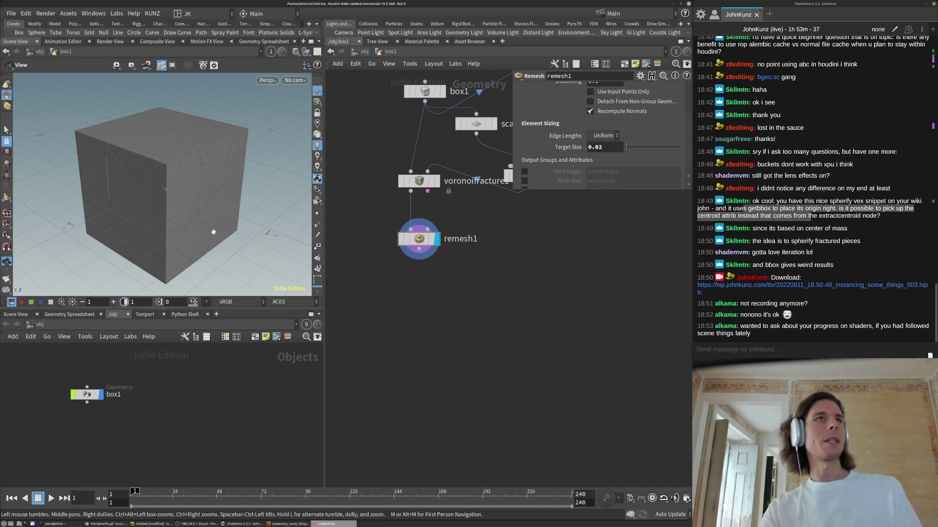
pyautogui.moveTo(212, 232); pyautogui.dragTo(213, 150)
pyautogui.moveTo(424, 329); pyautogui.dragTo(427, 359, button='middle')
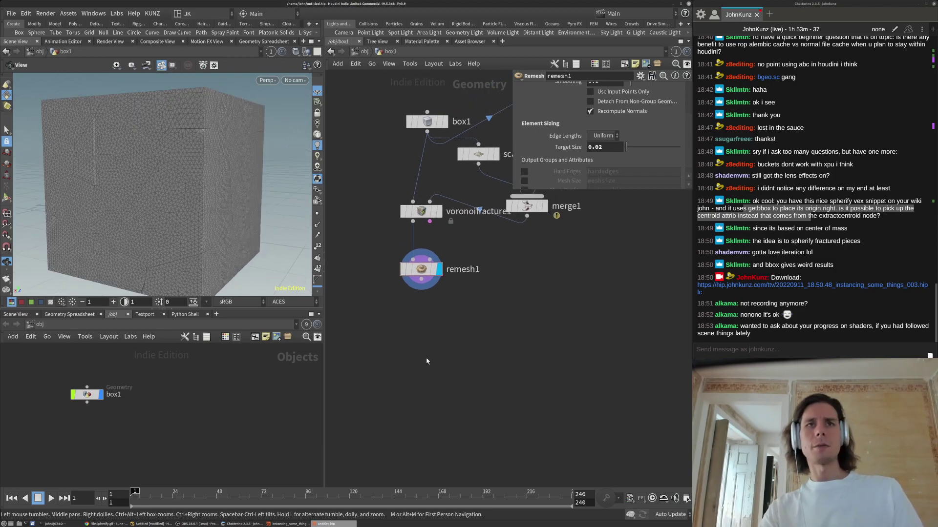
pyautogui.press('Tab')
pyautogui.write('wr')
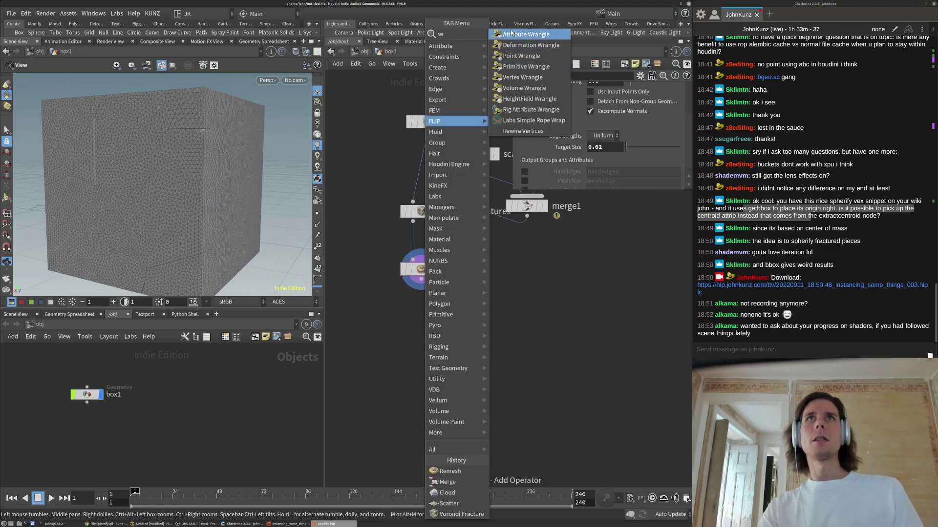
pyautogui.press('Return')
pyautogui.click(517, 331)
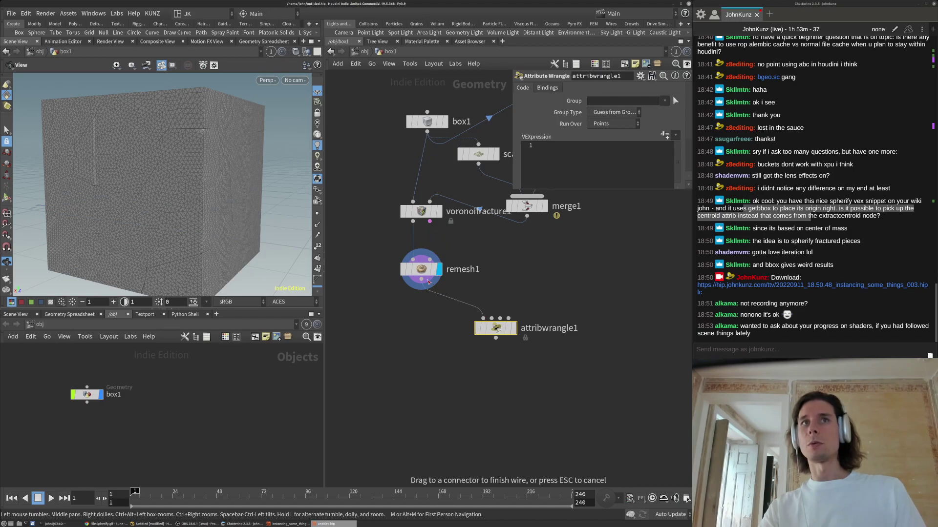
pyautogui.click(516, 329)
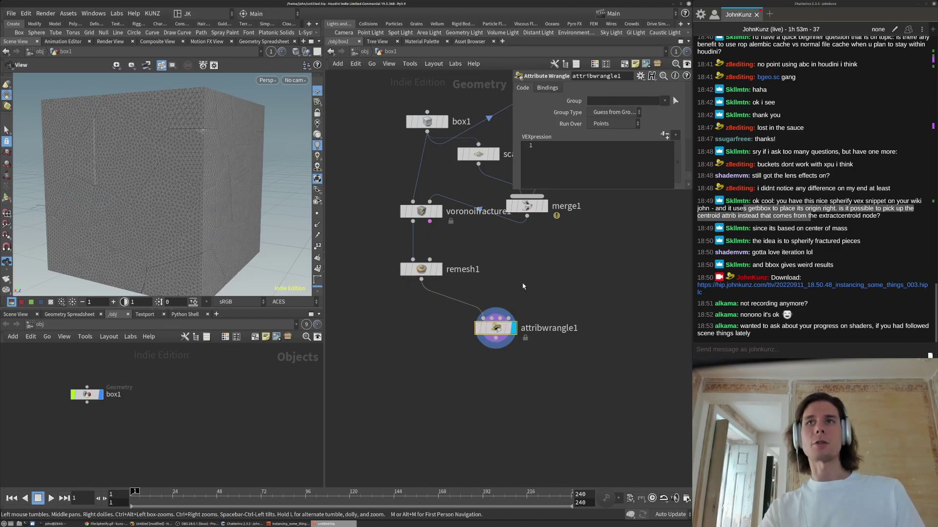
pyautogui.press('l')
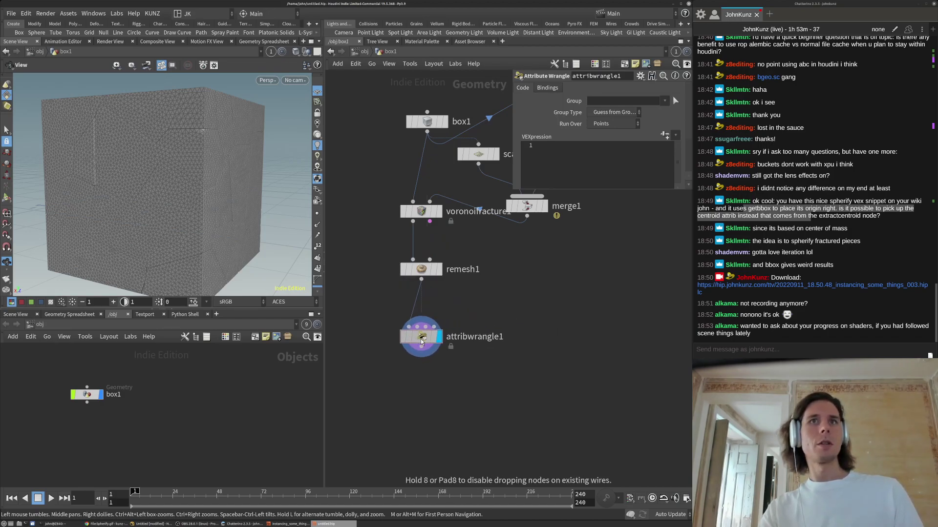
# - Enter the bounding-box spherify VEX code with a chf('blend') lerp in attribwrangle1 and enlarge the parameter pane to show it all
pyautogui.click(552, 177)
pyautogui.write("vector centroid = getbbox_center(0); vector size = getbbox_size(0); size = min(size); // Largest component @P -= centroid; @P *= (1.0/size); @P = lerp(@P, normalize(@P), chf('blend')); @P *= size; @P += centroid;")
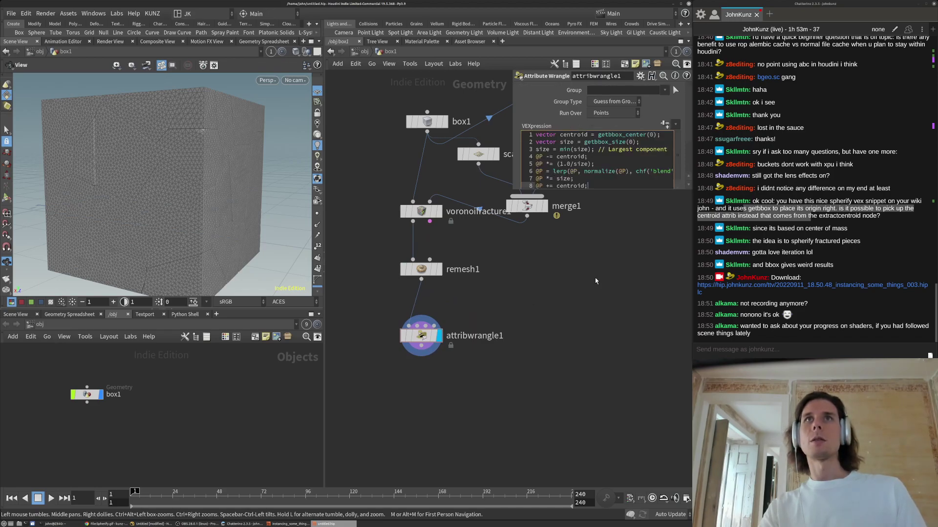
pyautogui.click(589, 282)
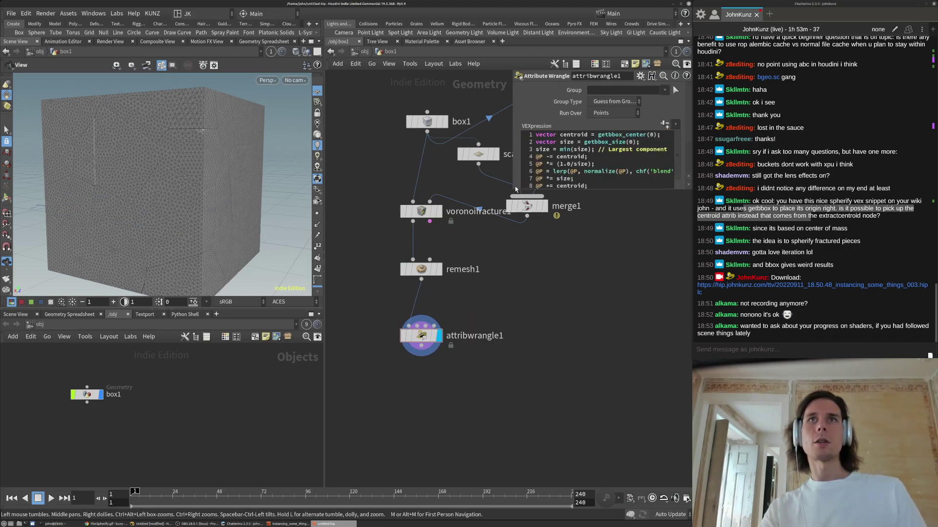
pyautogui.moveTo(514, 190); pyautogui.dragTo(482, 266)
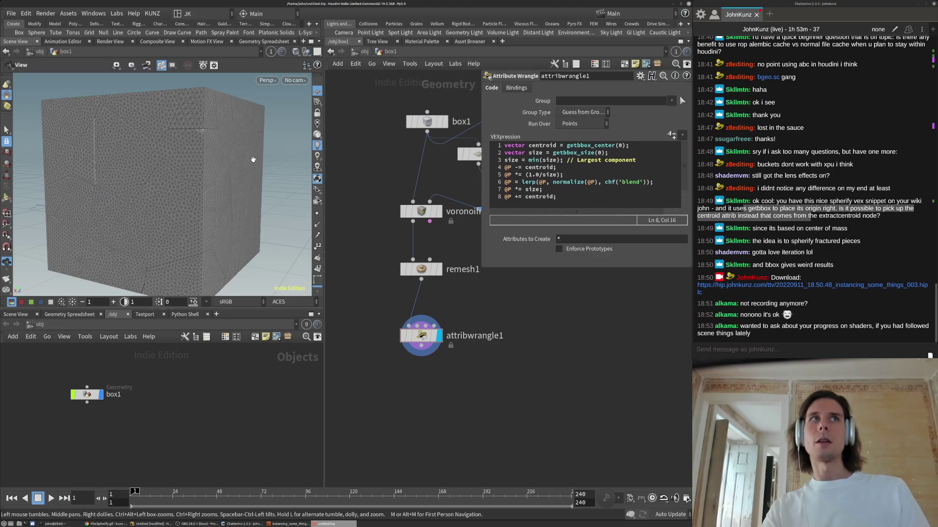
pyautogui.moveTo(253, 159); pyautogui.dragTo(244, 206)
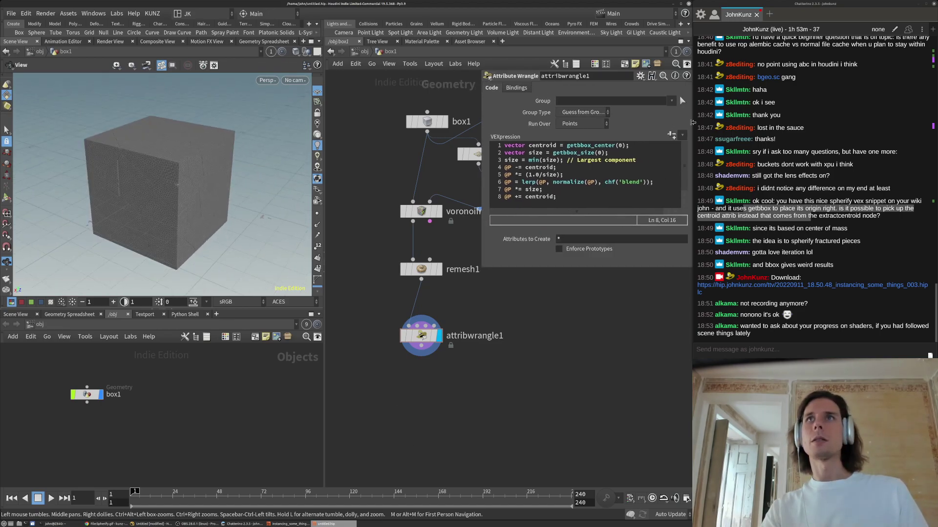
# - Create the Blend parameter from the wrangle code, test it at 1, and return it to 0
pyautogui.click(682, 136)
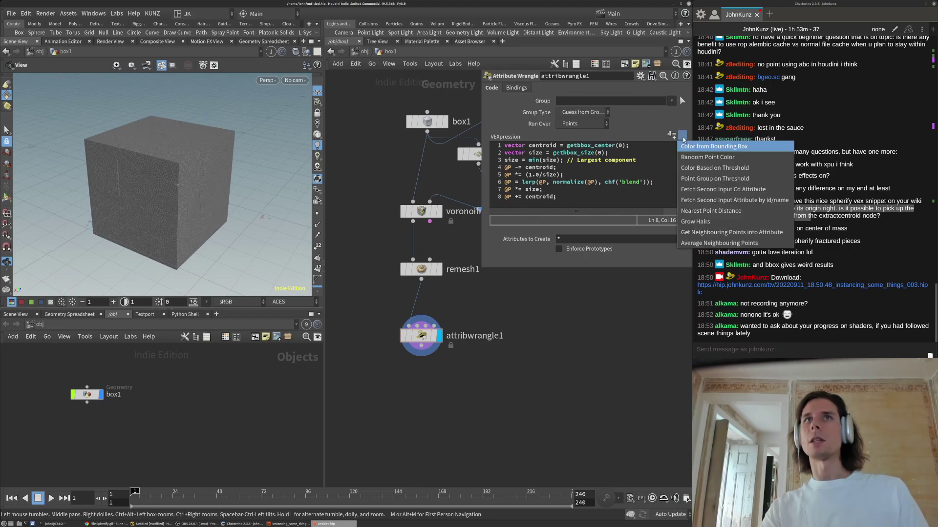
pyautogui.click(679, 126)
pyautogui.click(672, 135)
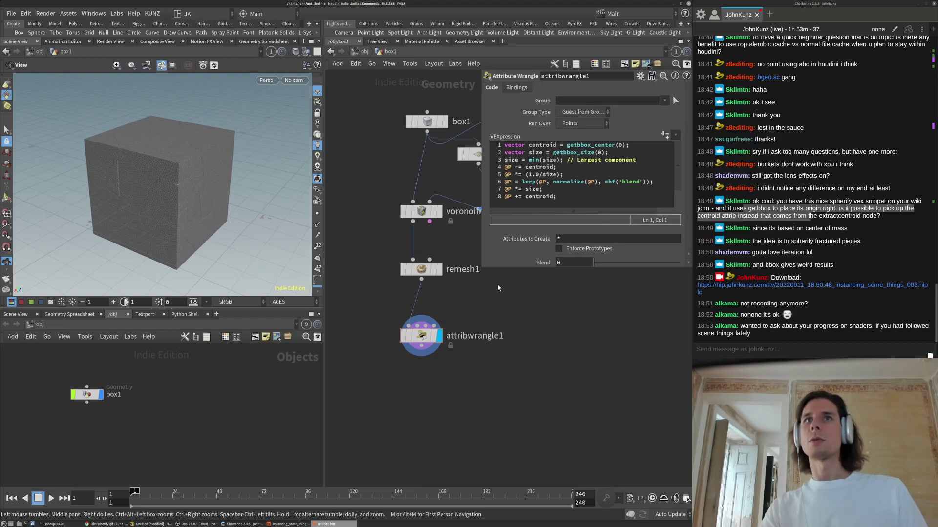
pyautogui.moveTo(593, 263); pyautogui.dragTo(827, 264)
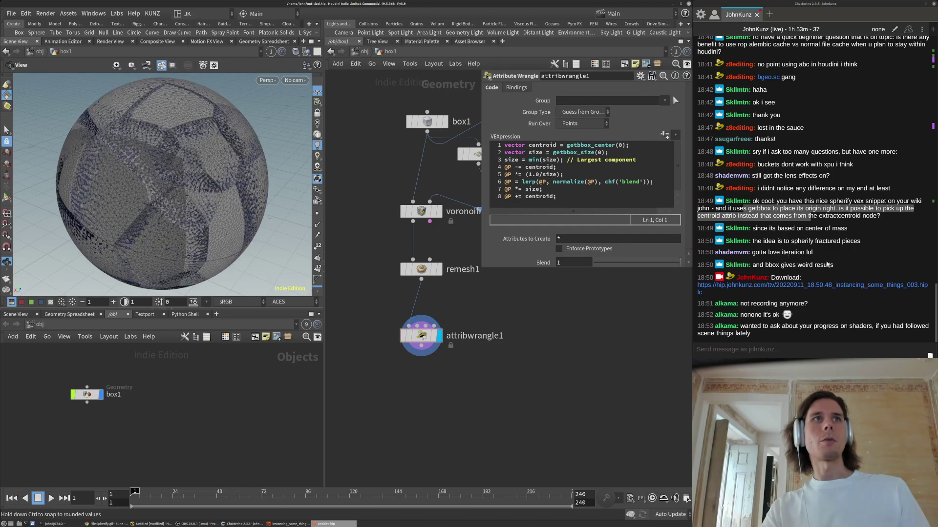
pyautogui.moveTo(660, 258); pyautogui.dragTo(475, 301)
# - Move attribwrangle1 aside and place a For-Each Connected Piece block below the Remesh node
pyautogui.moveTo(417, 335); pyautogui.dragTo(505, 369)
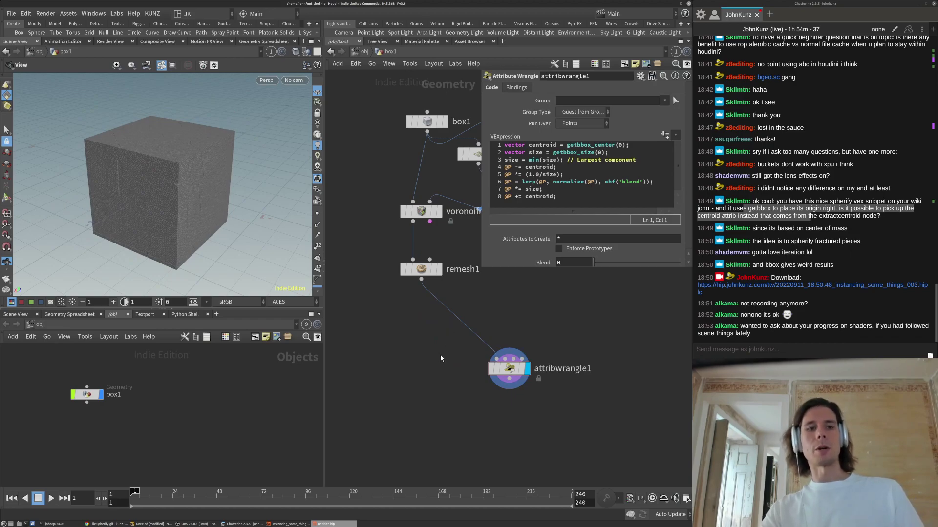
pyautogui.press('Tab')
pyautogui.write('for')
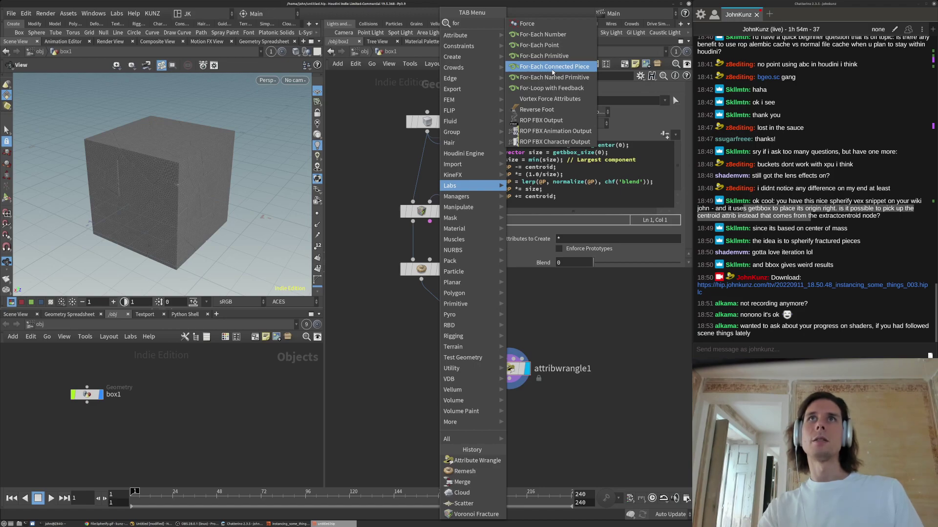
pyautogui.click(552, 72)
pyautogui.click(438, 350)
pyautogui.click(493, 323)
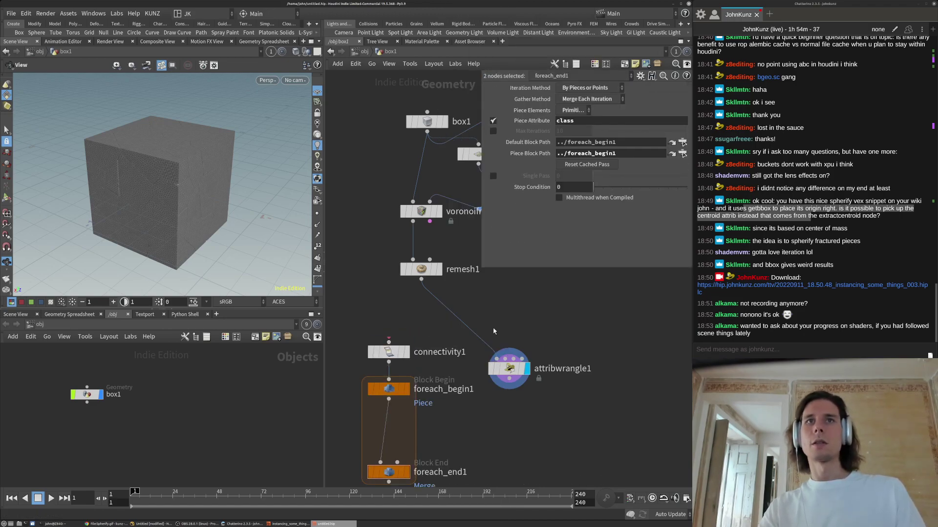
# - Connect remesh1 to connectivity1, insert attribwrangle1 between foreach_begin1 and foreach_end1, and display the loop's end
pyautogui.moveTo(493, 323); pyautogui.dragTo(447, 218, button='middle')
pyautogui.scroll(-2, 447, 217)
pyautogui.moveTo(403, 199); pyautogui.dragTo(375, 242)
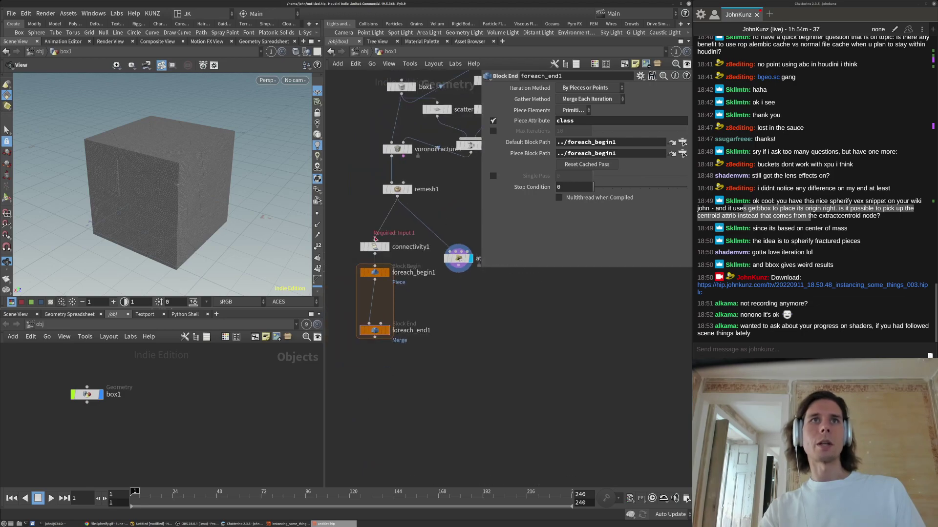
pyautogui.moveTo(459, 258); pyautogui.dragTo(376, 304)
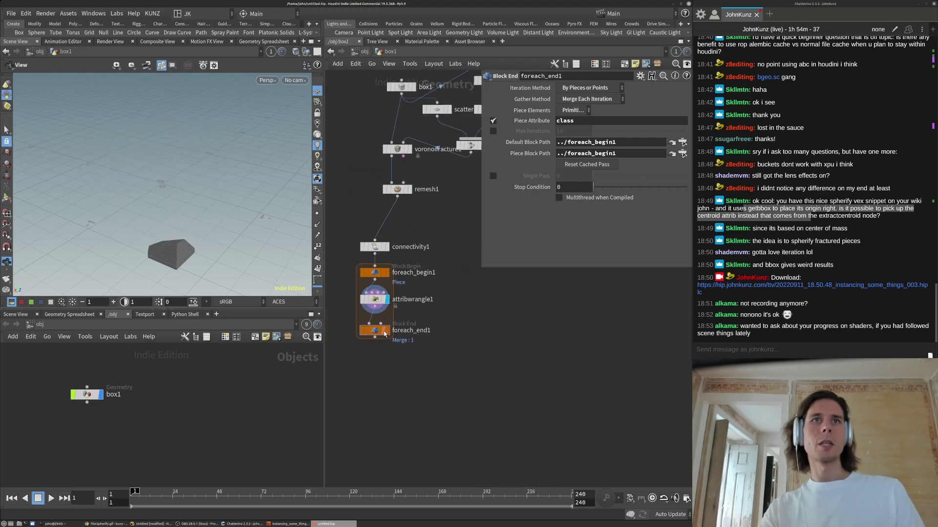
# - Preview the per-piece spherify by varying attribwrangle1's Blend value and return it to 0
pyautogui.click(376, 300)
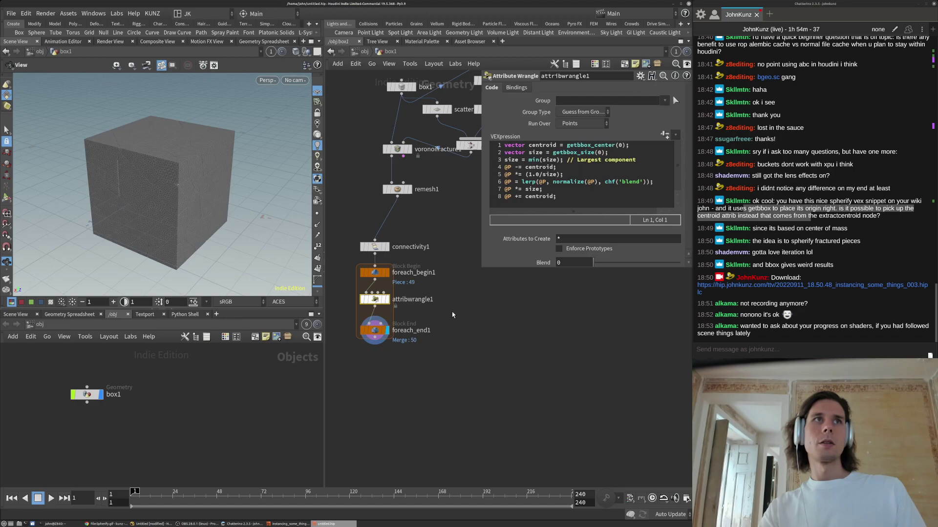
pyautogui.moveTo(596, 265); pyautogui.dragTo(574, 280)
pyautogui.moveTo(505, 300); pyautogui.dragTo(335, 304)
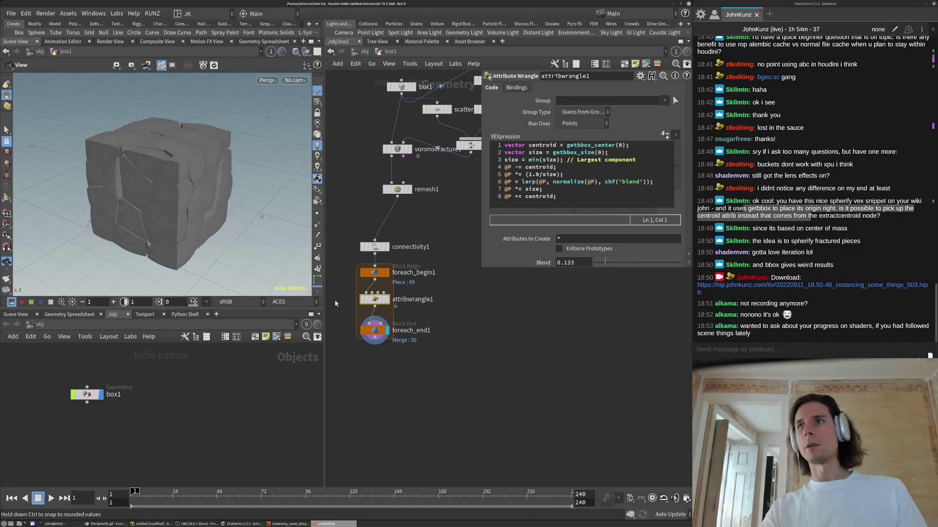
# - Add an Extract Centroid node beside the loop and move connectivity1 and foreach_begin1 up to make room above the wrangle
pyautogui.scroll(1, 479, 304)
pyautogui.moveTo(479, 304); pyautogui.dragTo(526, 409, button='middle')
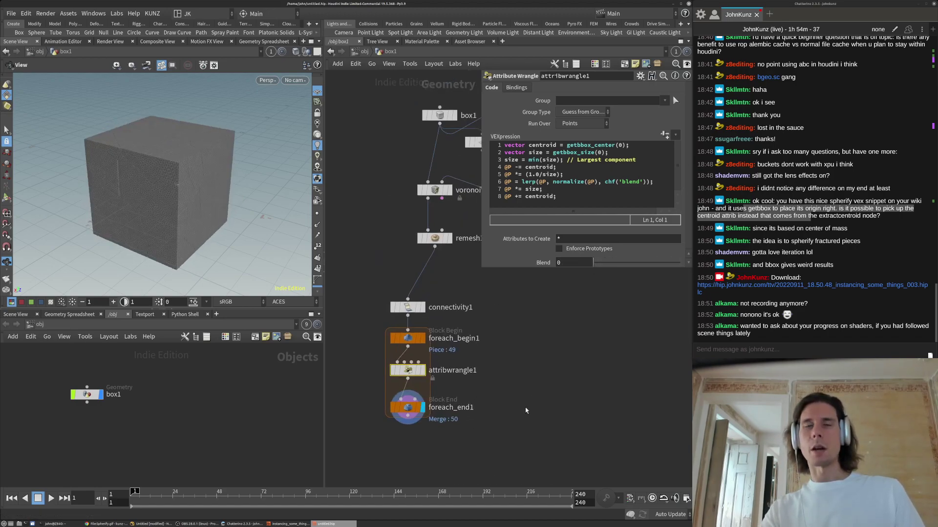
pyautogui.click(526, 409)
pyautogui.press('Tab')
pyautogui.write('extr')
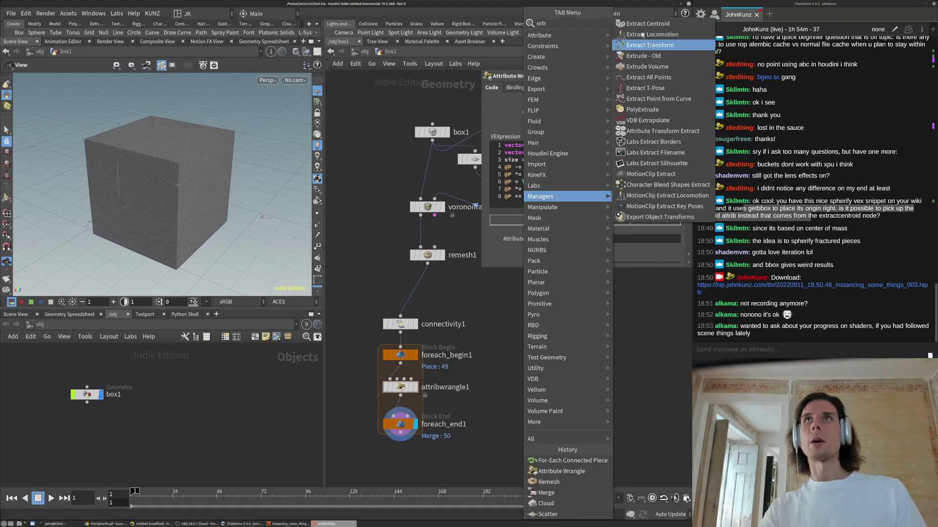
pyautogui.click(649, 25)
pyautogui.click(478, 410)
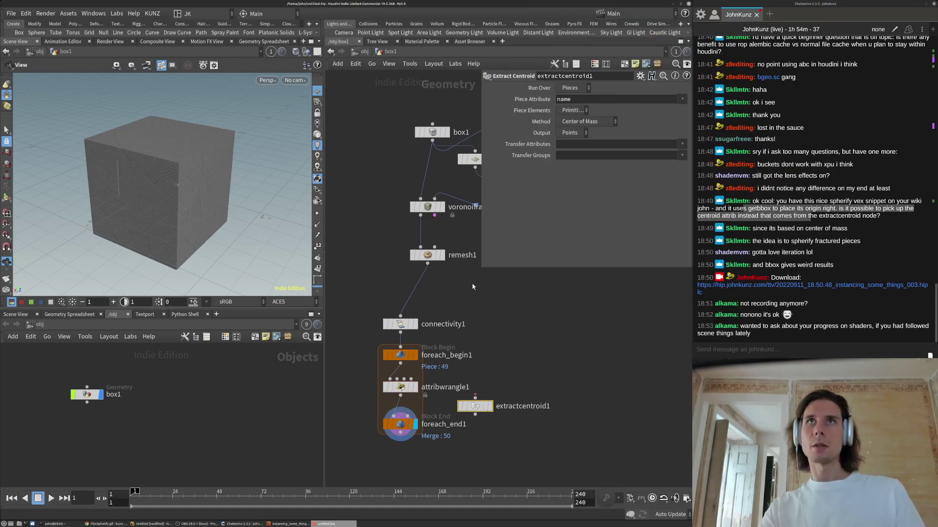
pyautogui.moveTo(470, 288); pyautogui.dragTo(400, 330)
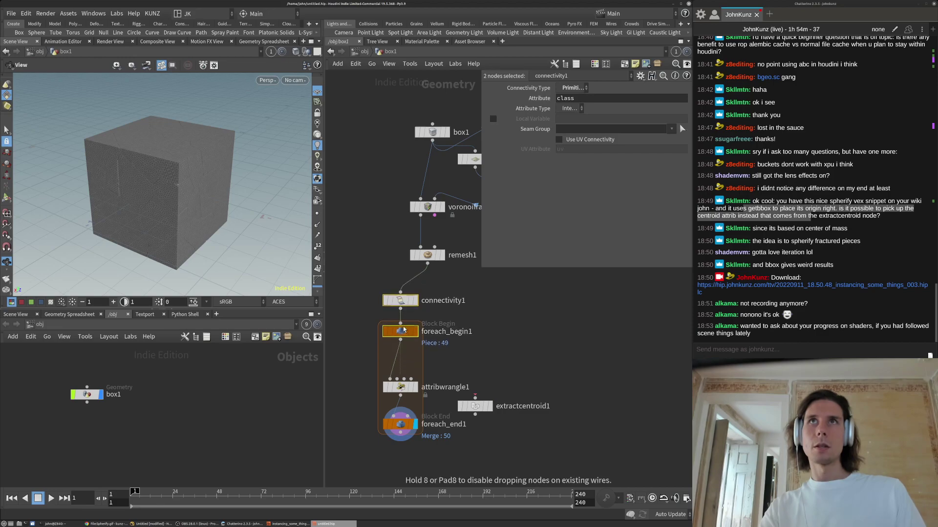
pyautogui.moveTo(474, 406); pyautogui.dragTo(475, 350)
pyautogui.click(474, 350)
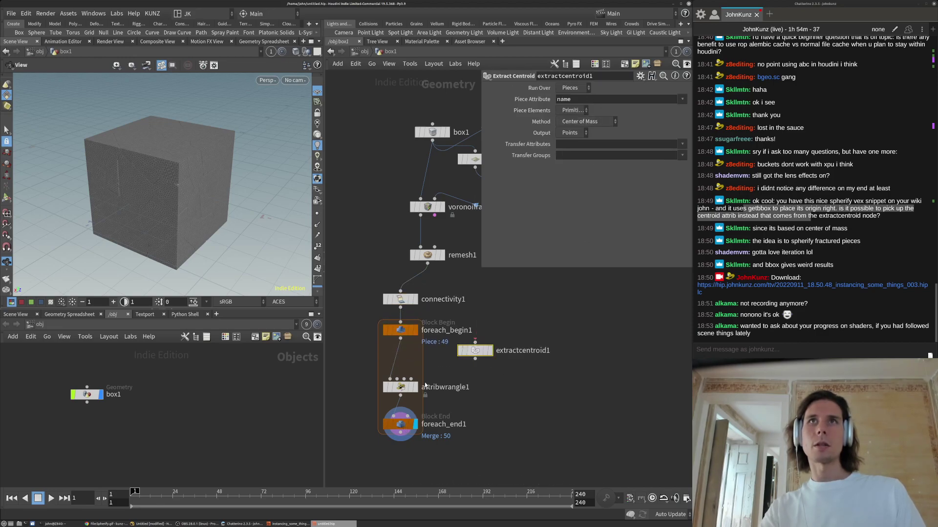
# - Enable Single Pass 0 on foreach_end1, then feed foreach_begin1's piece into extractcentroid1 inside the loop and display that node
pyautogui.click(401, 424)
pyautogui.click(492, 176)
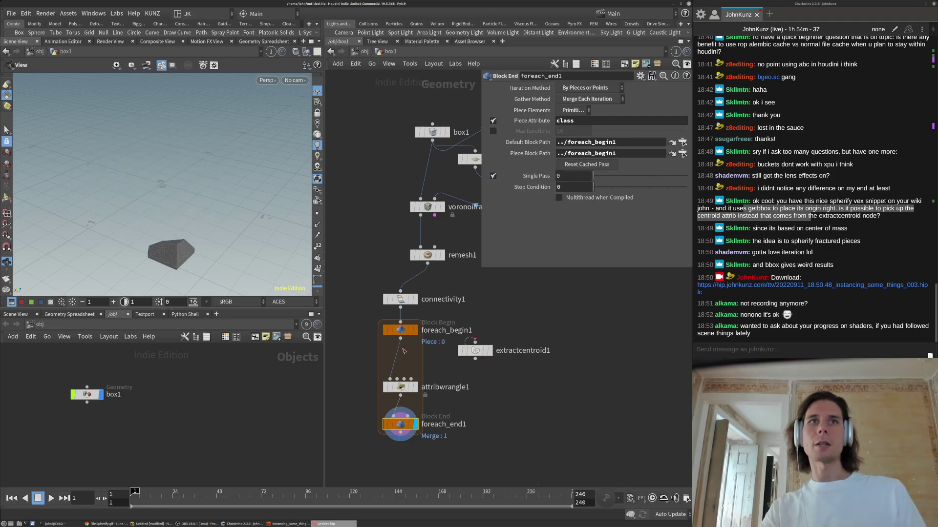
pyautogui.moveTo(485, 353); pyautogui.dragTo(443, 361)
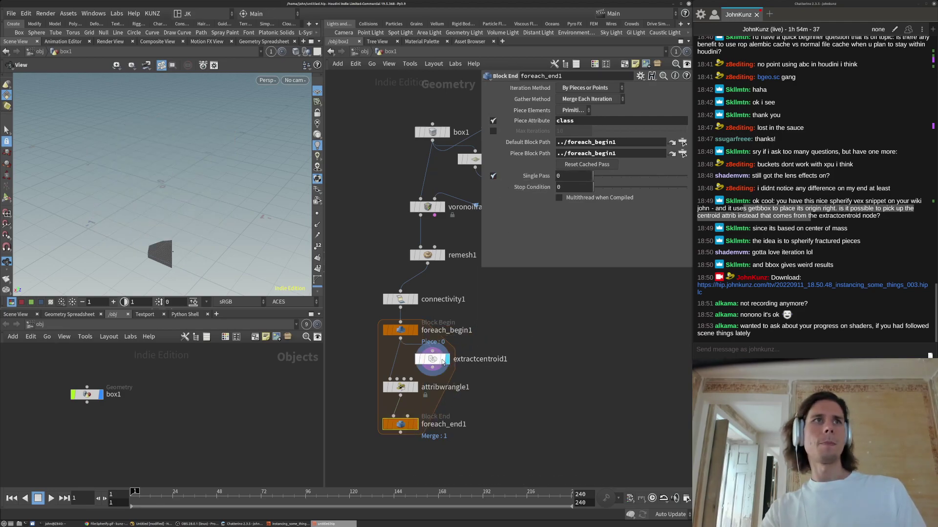
pyautogui.click(433, 360)
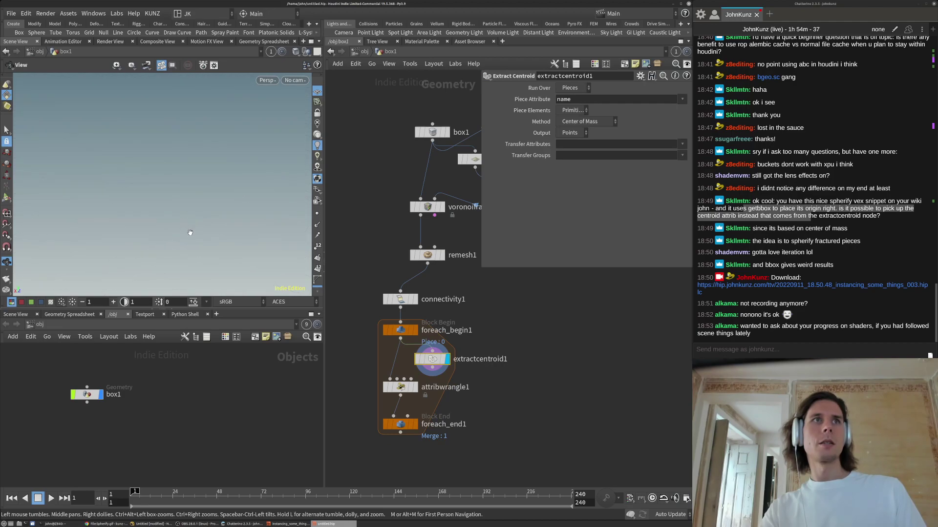
# - Connect extractcentroid1's output to attribwrangle1's second input and display the wrangle
pyautogui.scroll(3, 400, 400)
pyautogui.moveTo(396, 370); pyautogui.dragTo(445, 353)
pyautogui.click(423, 382)
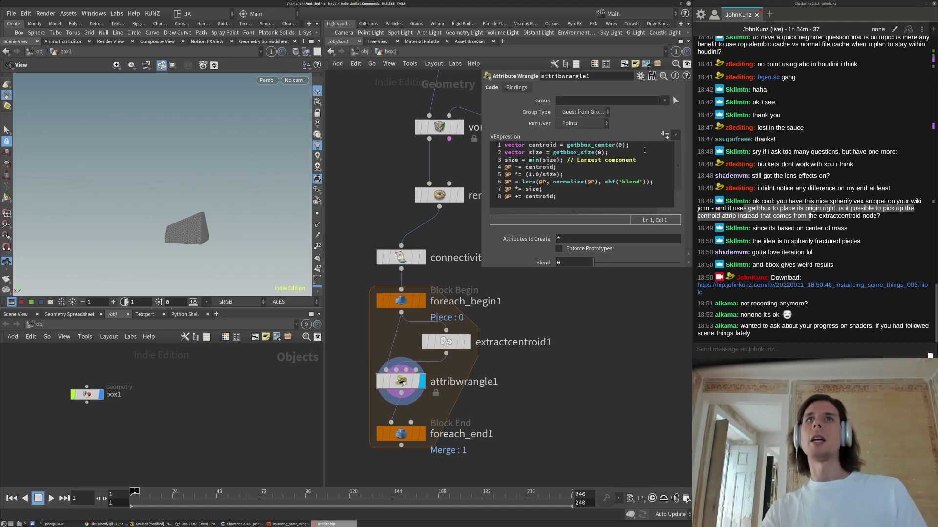
# - Add the line "centroid = point(1,'P',0);" below the bounding-box centroid declaration in attribwrangle1's VEX code
pyautogui.click(644, 147)
pyautogui.press('Return')
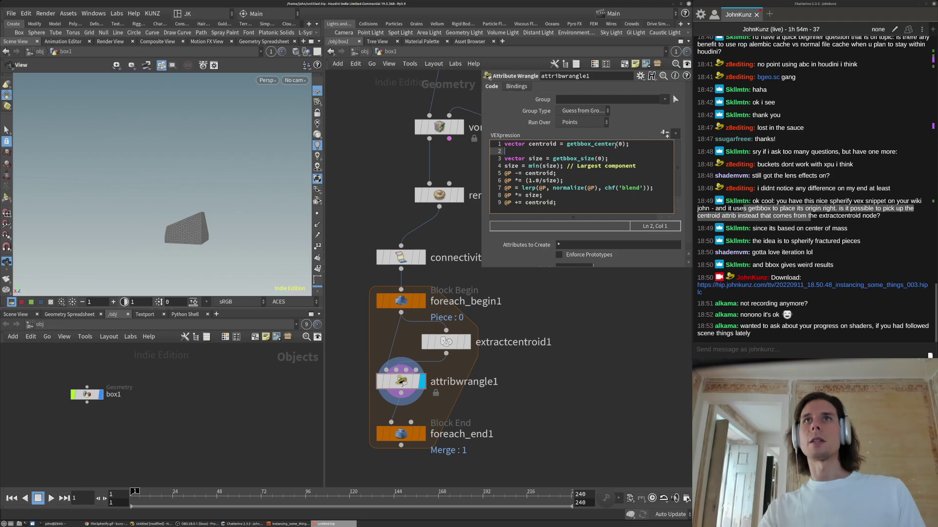
pyautogui.write('cent')
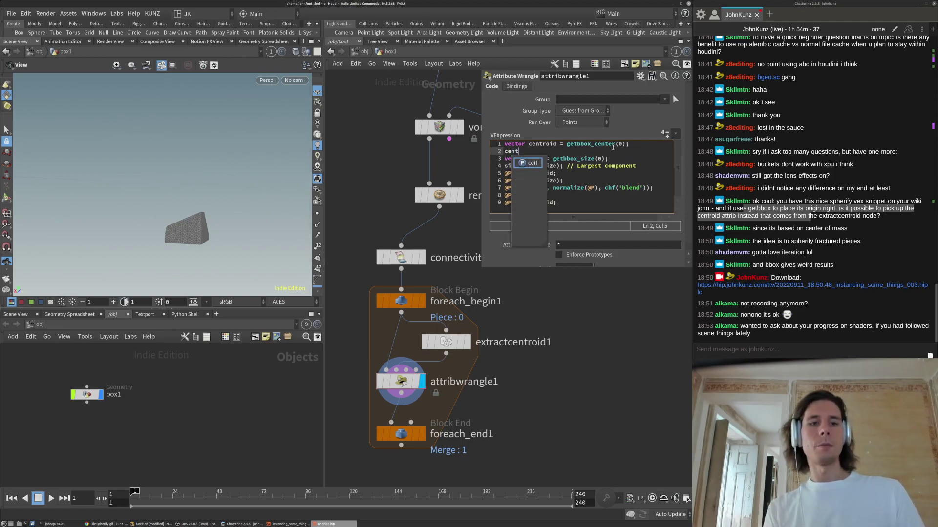
pyautogui.write('roid =')
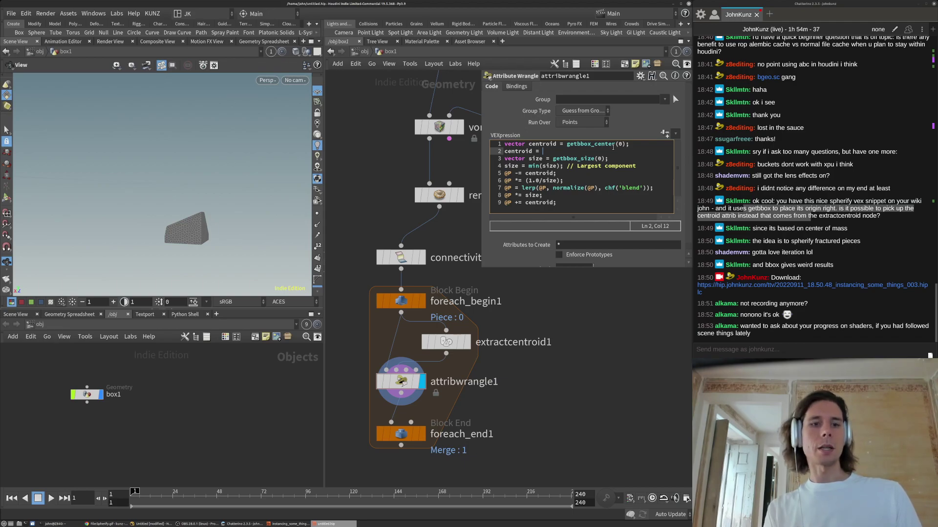
pyautogui.write(' po')
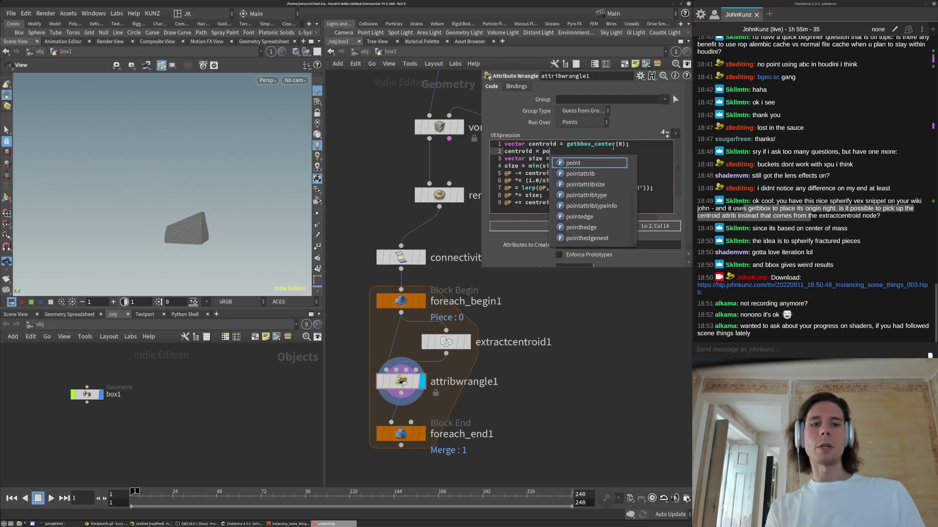
pyautogui.write('int(1')
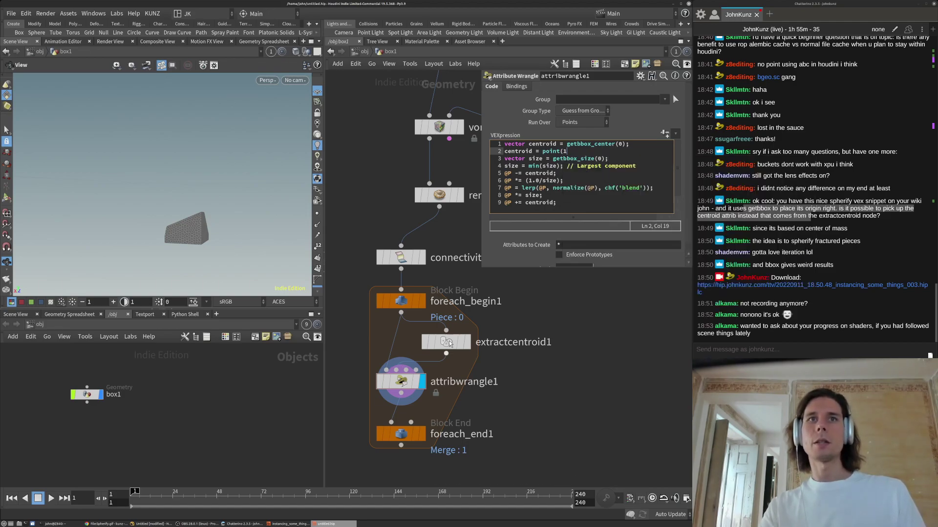
pyautogui.write(",'P',")
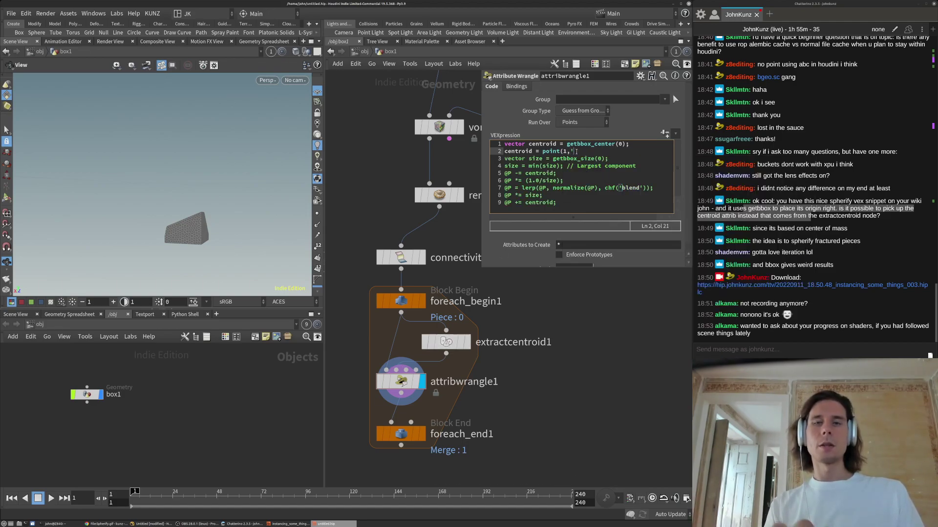
pyautogui.write('0')
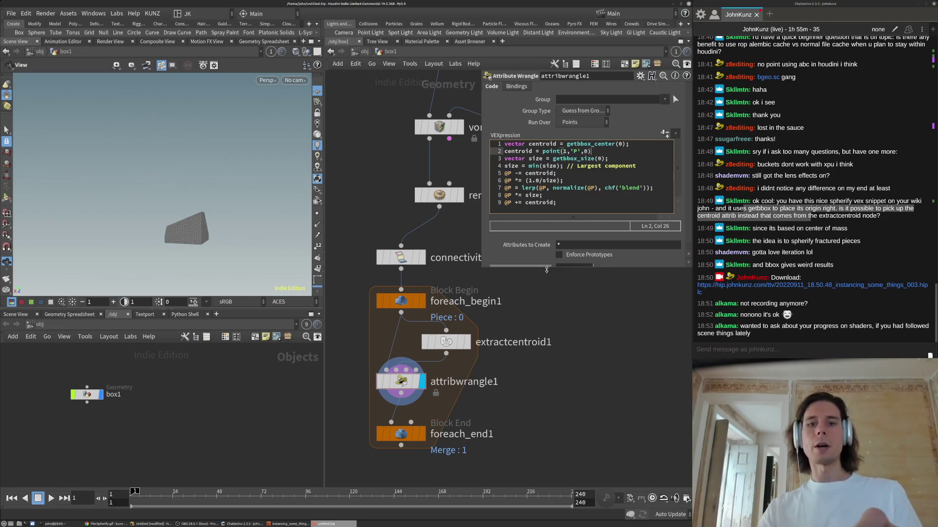
pyautogui.write(');')
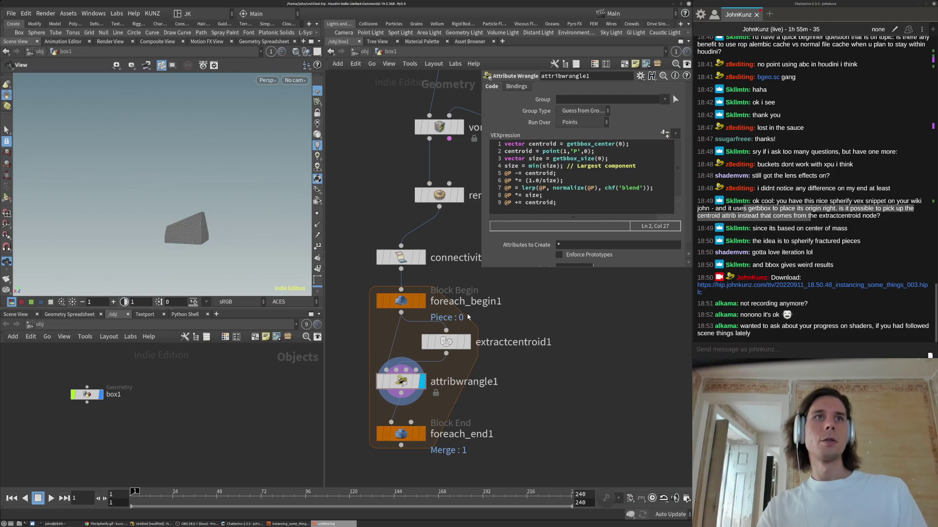
# - Enlarge attribwrangle1's parameter area to reveal Blend and raise its value to 0.589
pyautogui.click(422, 383)
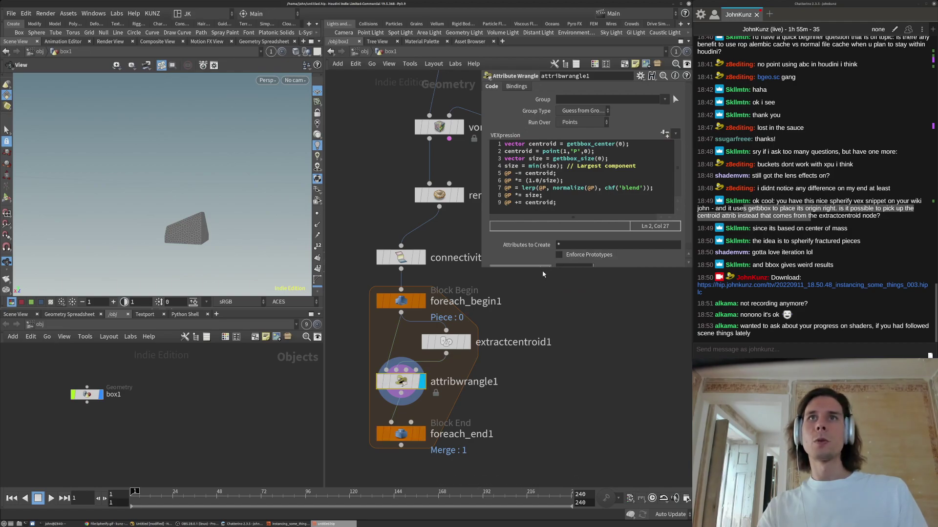
pyautogui.moveTo(542, 269); pyautogui.dragTo(541, 310)
pyautogui.moveTo(607, 270); pyautogui.dragTo(648, 270)
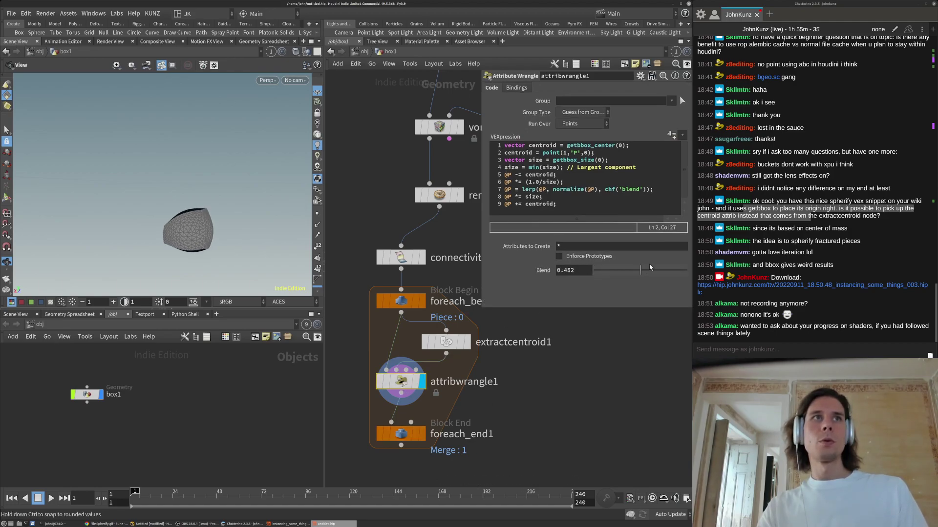
# - Comment out the point() centroid line, restore it to compare both centers, and view the piece from another side
pyautogui.click(504, 153)
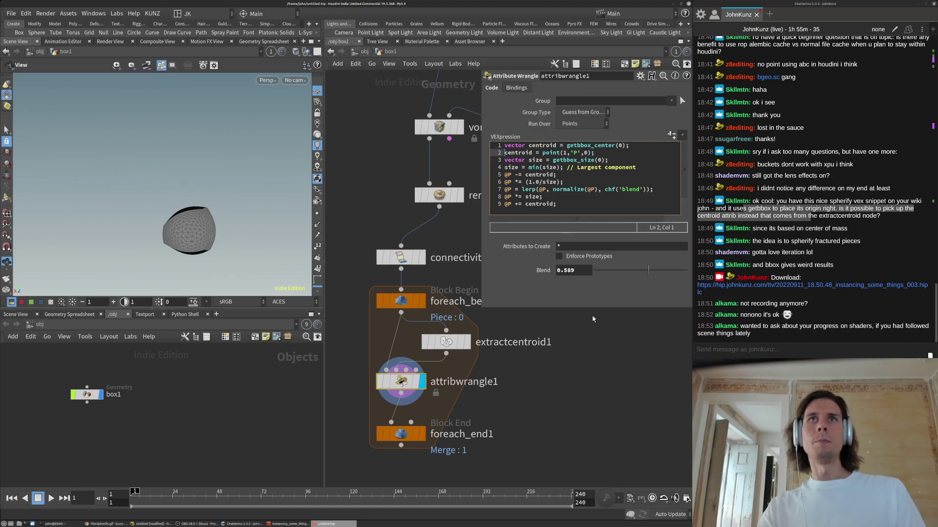
pyautogui.write('//')
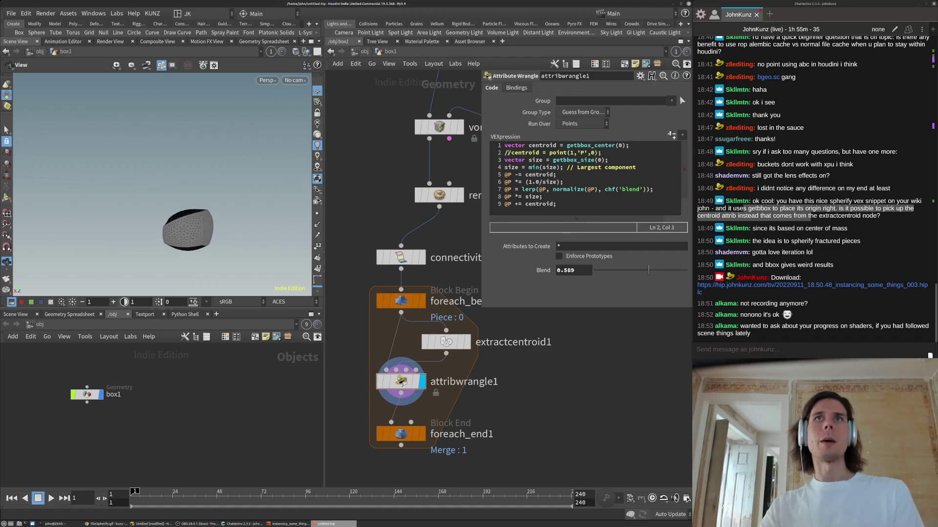
pyautogui.press('BackSpace')
pyautogui.press('BackSpace')
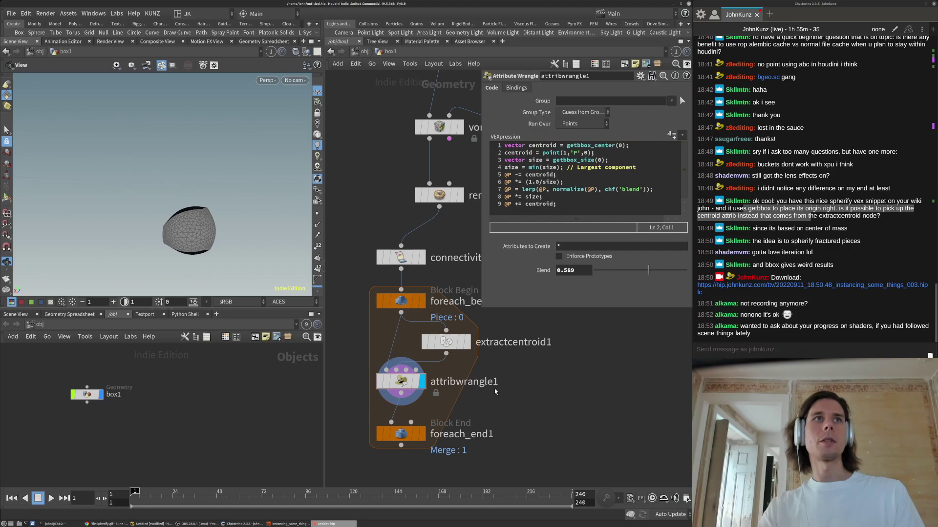
pyautogui.moveTo(205, 240); pyautogui.dragTo(112, 245)
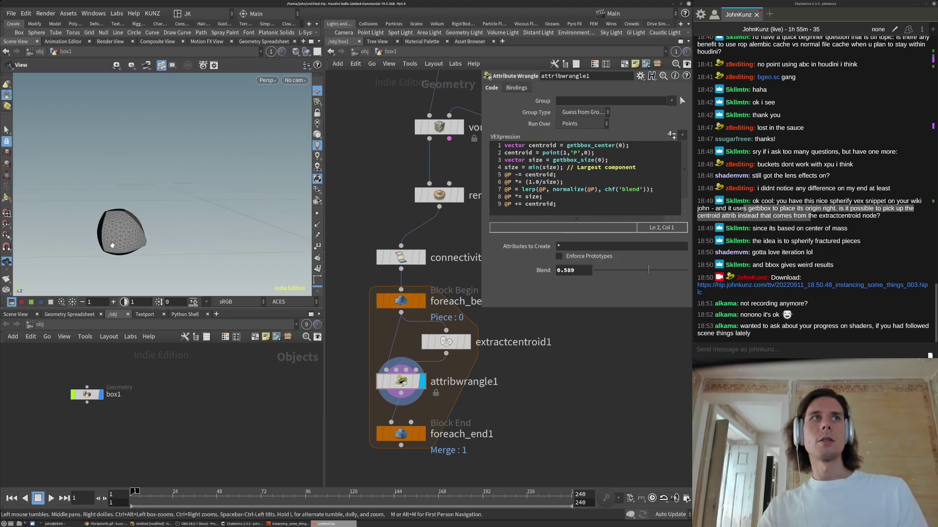
# - Display foreach_end1 with Single Pass disabled so all pieces are processed, and frame the whole box
pyautogui.click(426, 437)
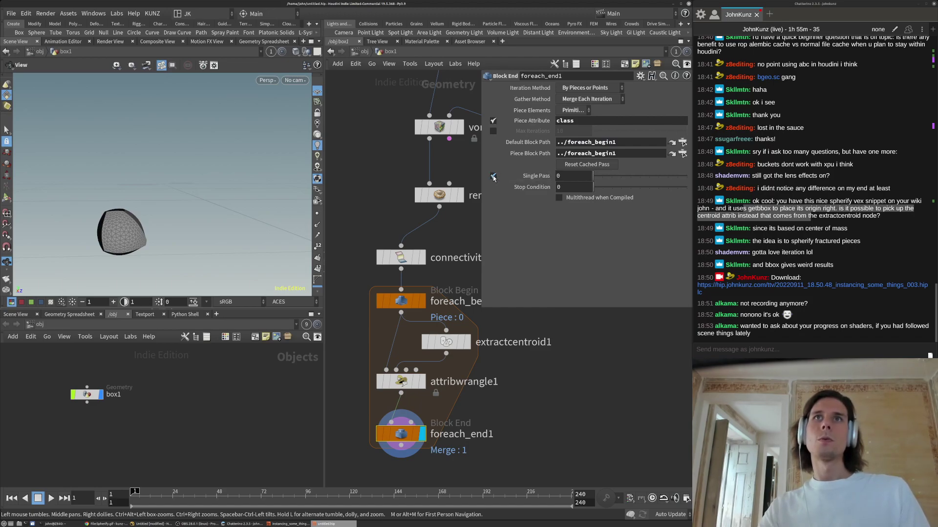
pyautogui.moveTo(233, 159); pyautogui.dragTo(168, 198)
pyautogui.hotkey('space', 'g')
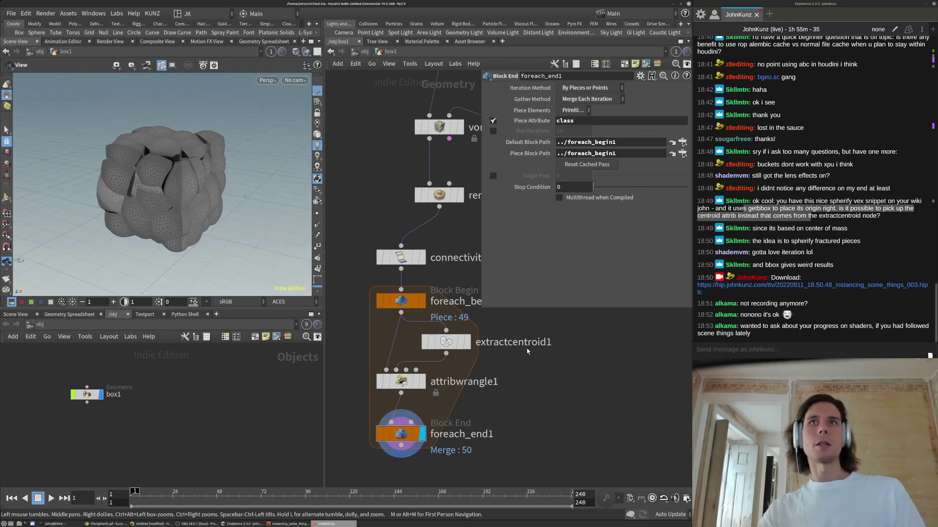
# - Check attribwrangle1's binding settings and switch the viewport to smooth shading without wireframe
pyautogui.click(399, 381)
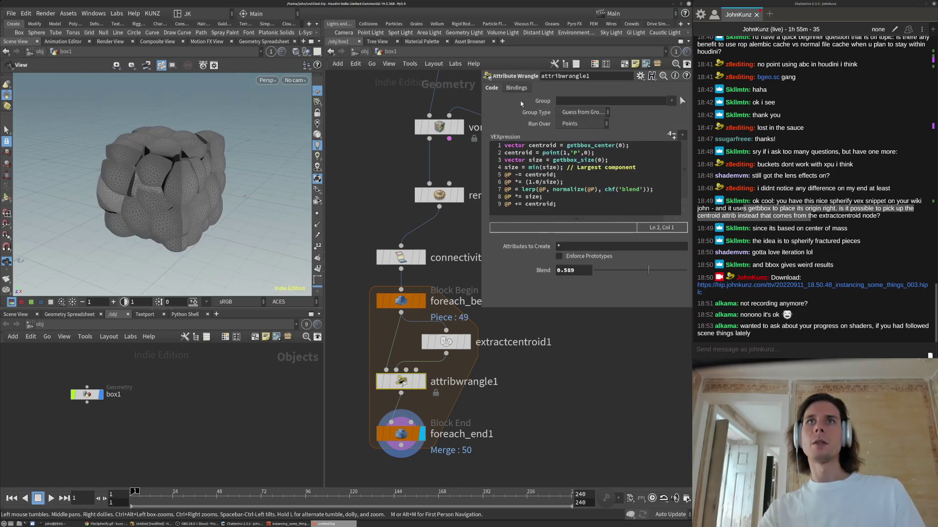
pyautogui.click(525, 90)
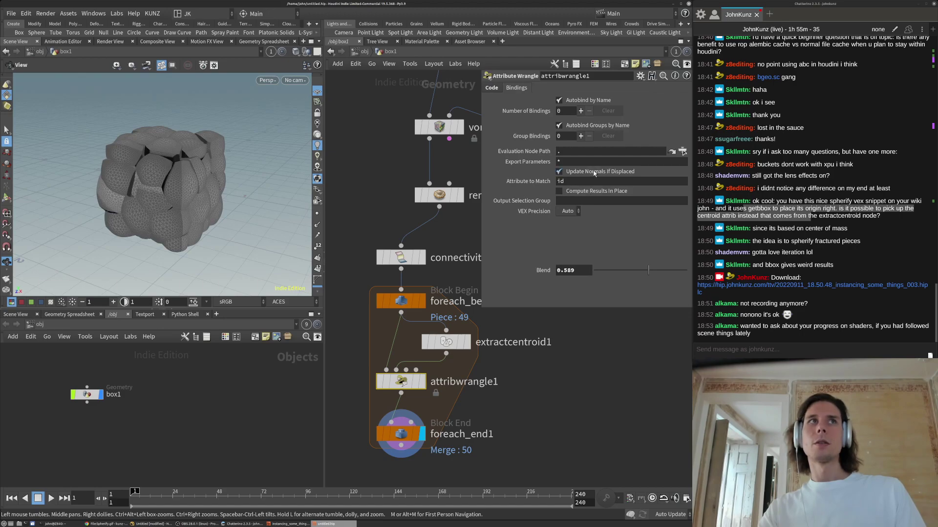
pyautogui.click(296, 51)
pyautogui.click(332, 171)
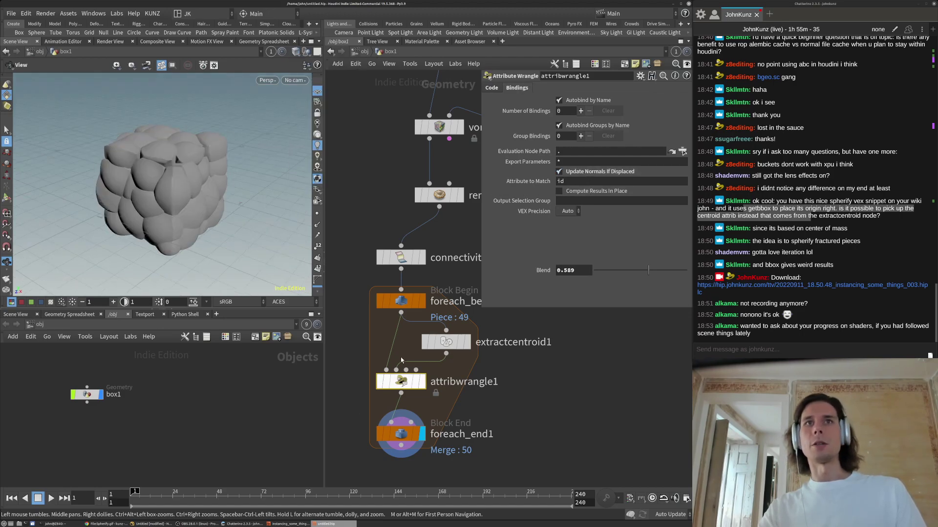
# - Preview the spherified box from several angles while varying attribwrangle1's Blend, ending at 0.068
pyautogui.scroll(-3, 398, 361)
pyautogui.moveTo(129, 179); pyautogui.dragTo(210, 181)
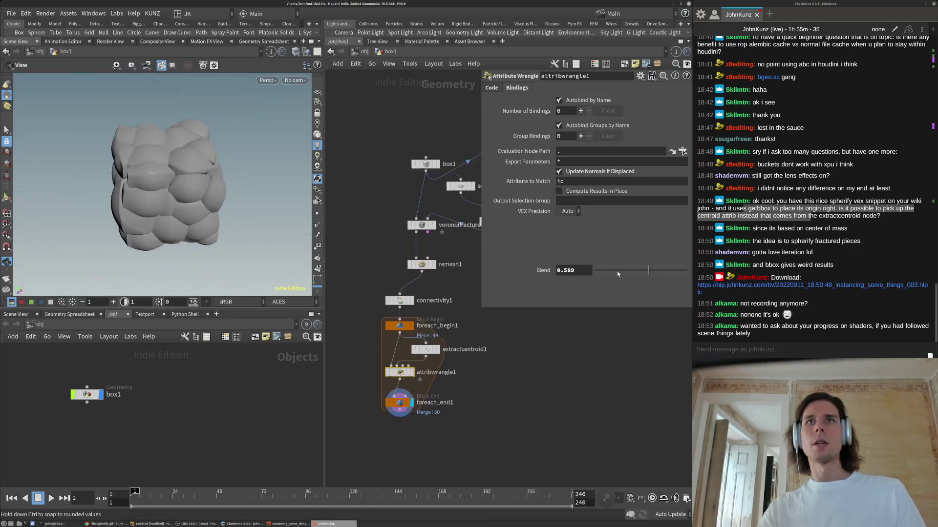
pyautogui.moveTo(607, 273); pyautogui.dragTo(689, 276)
pyautogui.moveTo(230, 161)
pyautogui.mouseDown()
pyautogui.moveTo(185, 181)
pyautogui.moveTo(237, 174)
pyautogui.mouseUp()
pyautogui.click(600, 271)
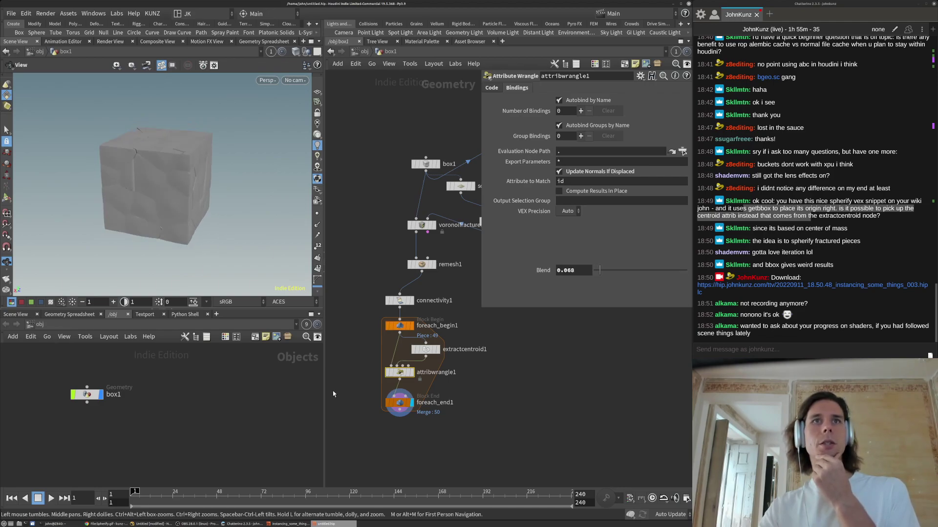
# - Review extractcentroid1's settings, then reopen attribwrangle1's code and set Blend to 0.463
pyautogui.scroll(2, 420, 377)
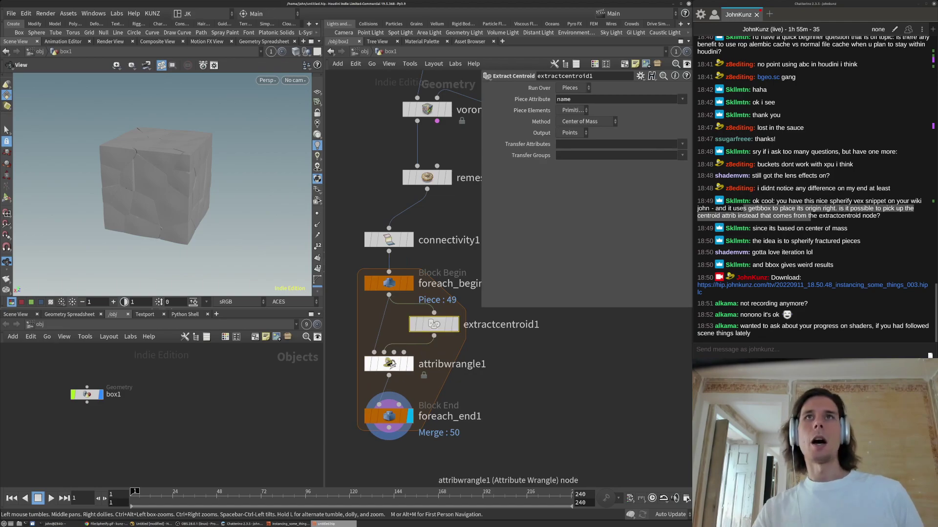
pyautogui.click(492, 89)
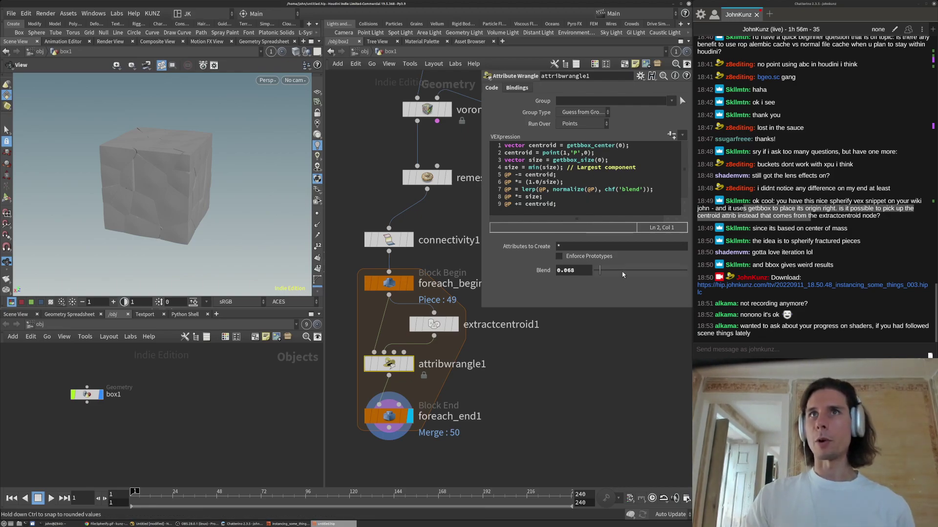
pyautogui.moveTo(600, 270); pyautogui.dragTo(636, 270)
pyautogui.moveTo(226, 180); pyautogui.dragTo(298, 264)
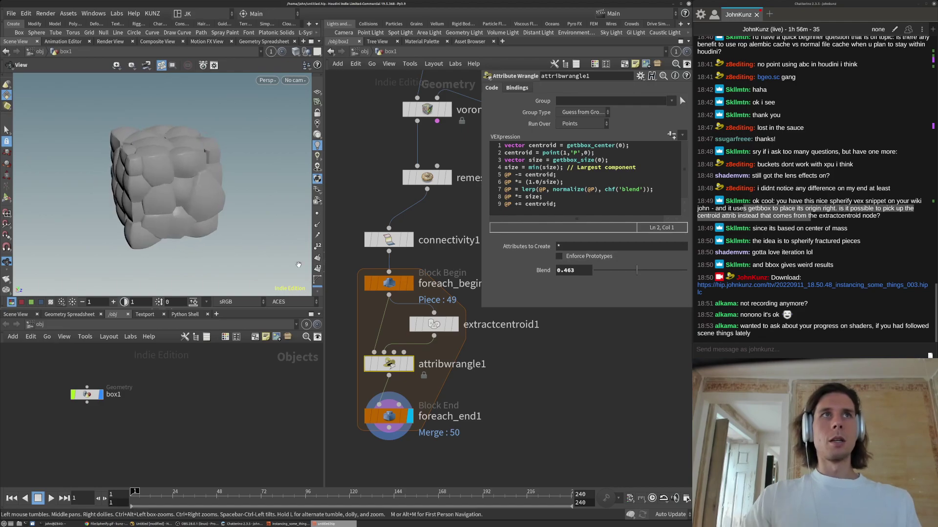
# - Wrap getbbox_size(0) in max() on the size line of attribwrangle1's VEX code
pyautogui.scroll(-3, 435, 344)
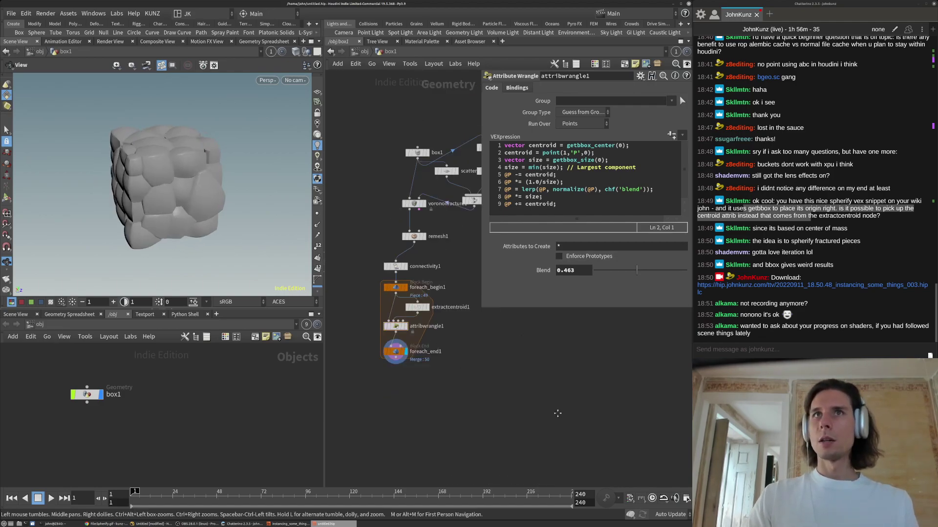
pyautogui.moveTo(557, 414); pyautogui.dragTo(543, 447, button='middle')
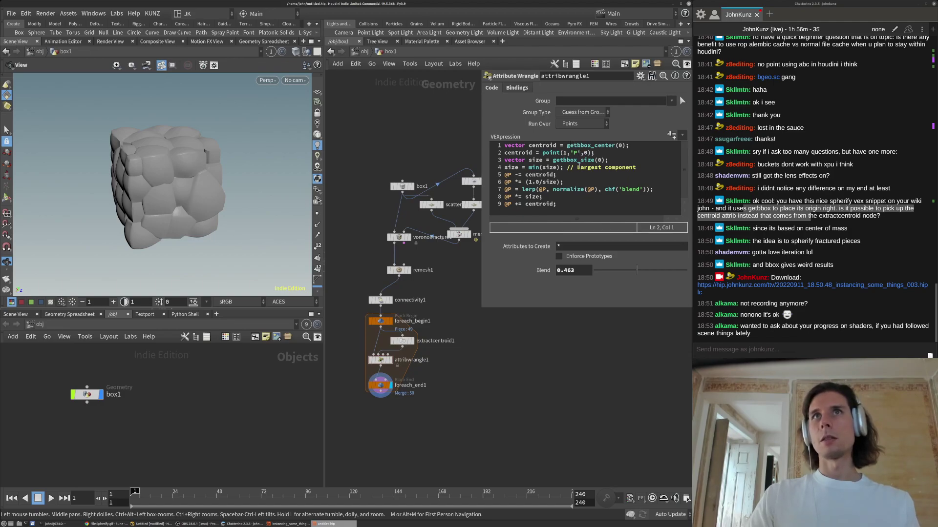
pyautogui.moveTo(170, 206); pyautogui.dragTo(177, 207)
pyautogui.scroll(2, 421, 334)
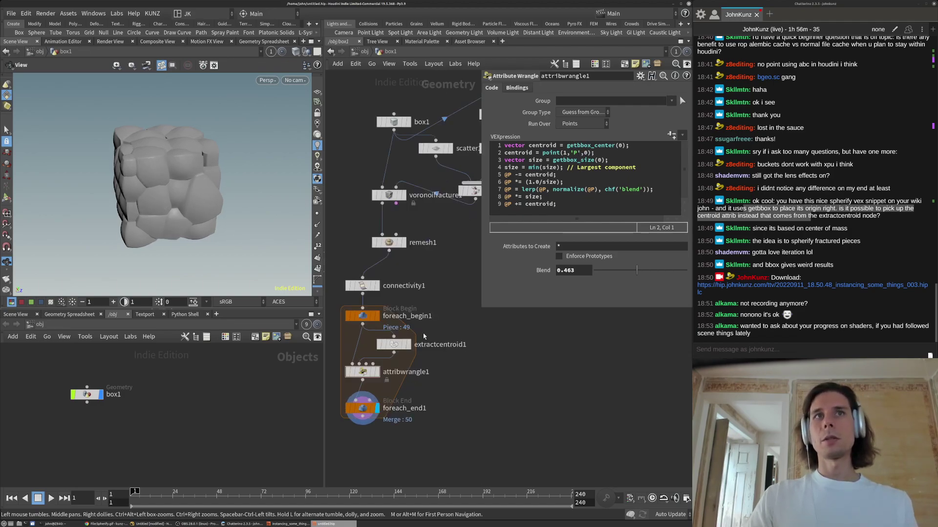
pyautogui.moveTo(460, 269); pyautogui.dragTo(465, 328, button='middle')
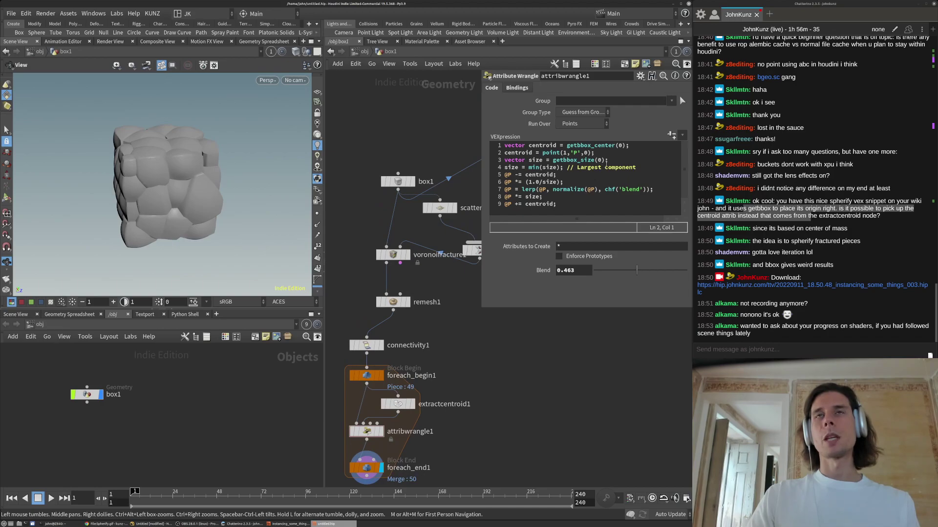
pyautogui.moveTo(607, 161); pyautogui.dragTo(555, 161)
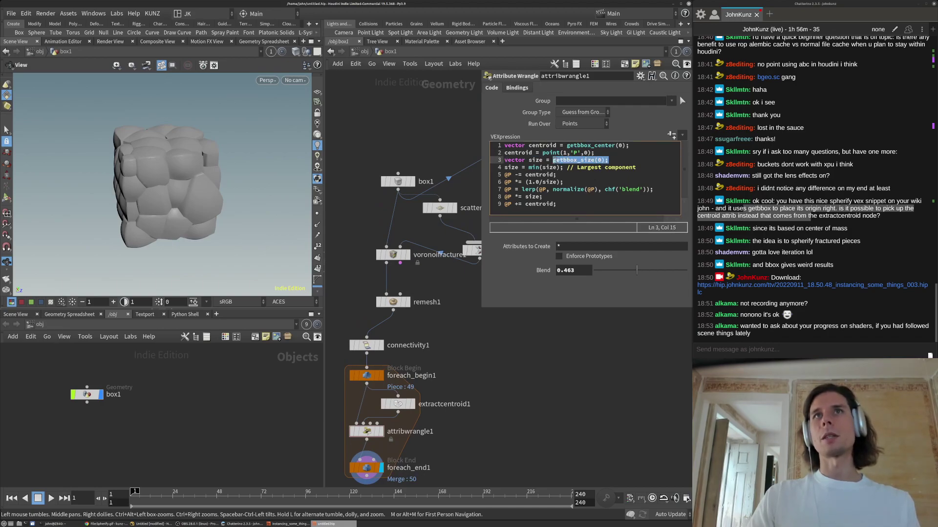
pyautogui.click(542, 153)
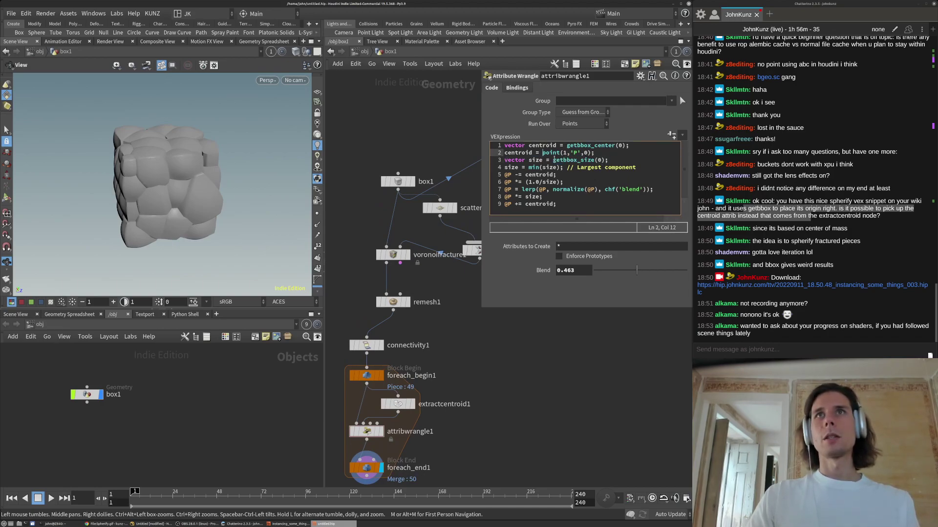
pyautogui.click(553, 160)
pyautogui.write('max')
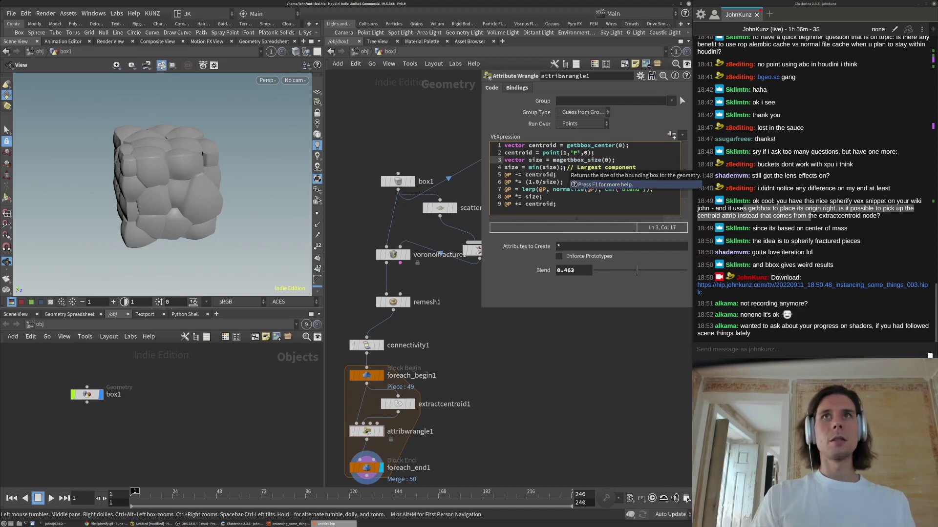
pyautogui.write('(')
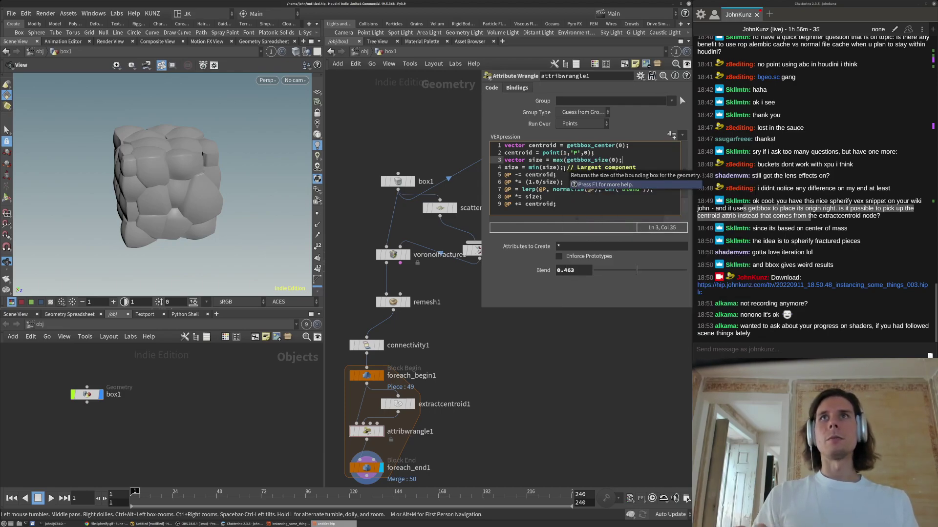
pyautogui.press('End')
pyautogui.press('Left')
pyautogui.write(')')
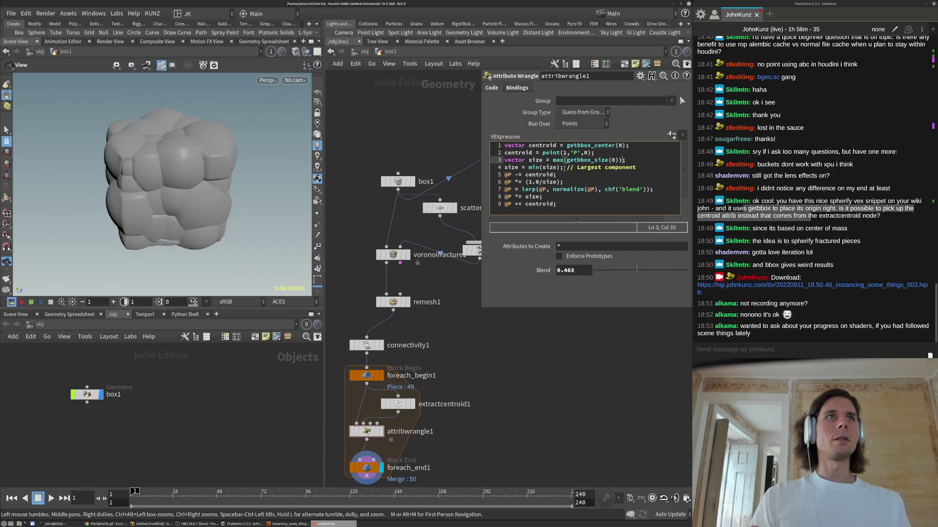
# - Vary attribwrangle1's Blend to preview the max-based spherify and set it to 0.819
pyautogui.moveTo(642, 271)
pyautogui.mouseDown()
pyautogui.moveTo(605, 274)
pyautogui.moveTo(653, 278)
pyautogui.mouseUp()
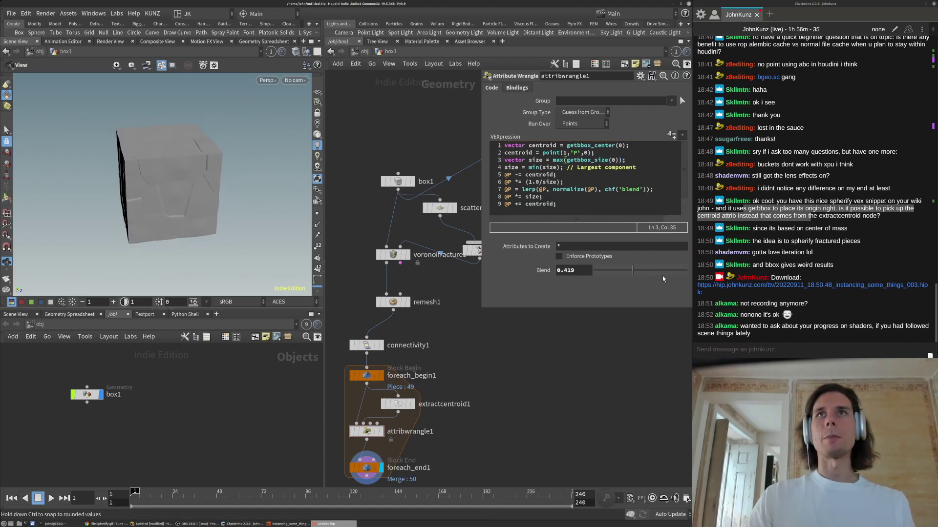
pyautogui.click(670, 271)
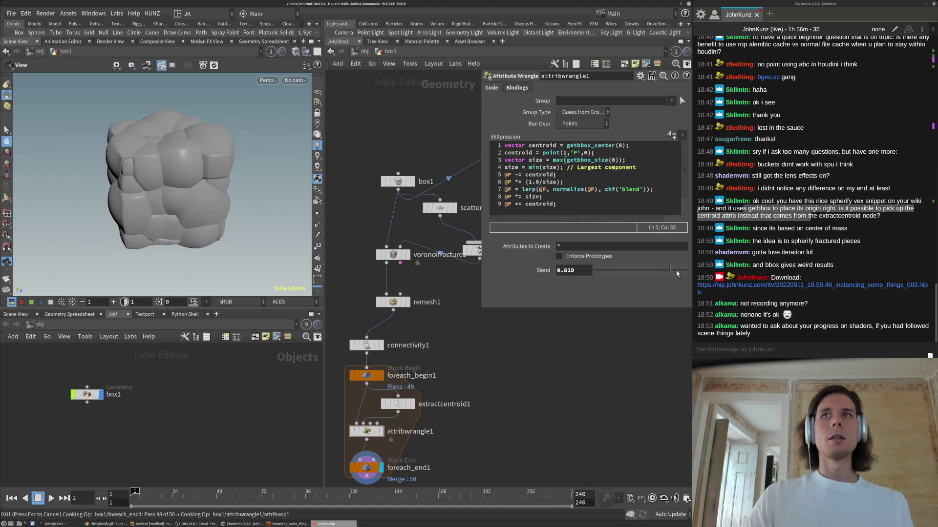
# - Set attribwrangle1's Blend to 0.924 and remove the max() wrapper around getbbox_size(0) in its VEX code
pyautogui.moveTo(674, 274); pyautogui.dragTo(679, 271)
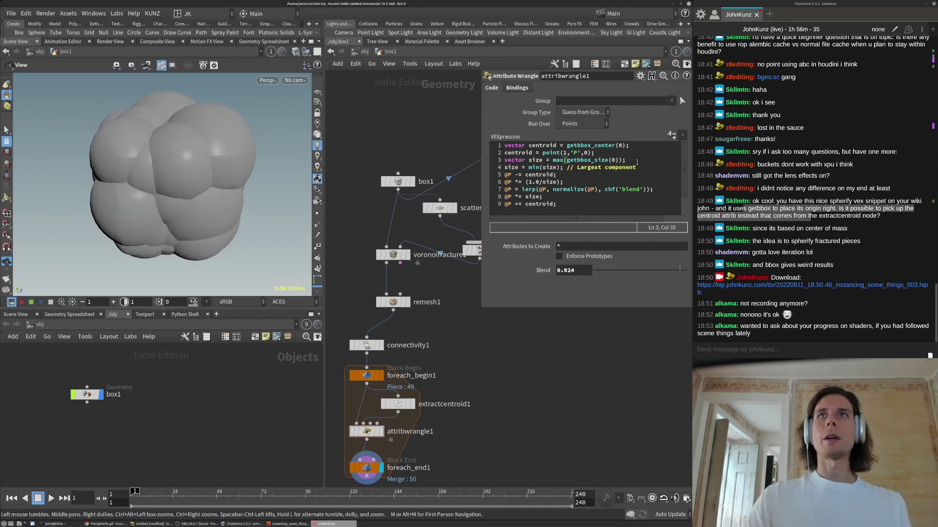
pyautogui.click(657, 162)
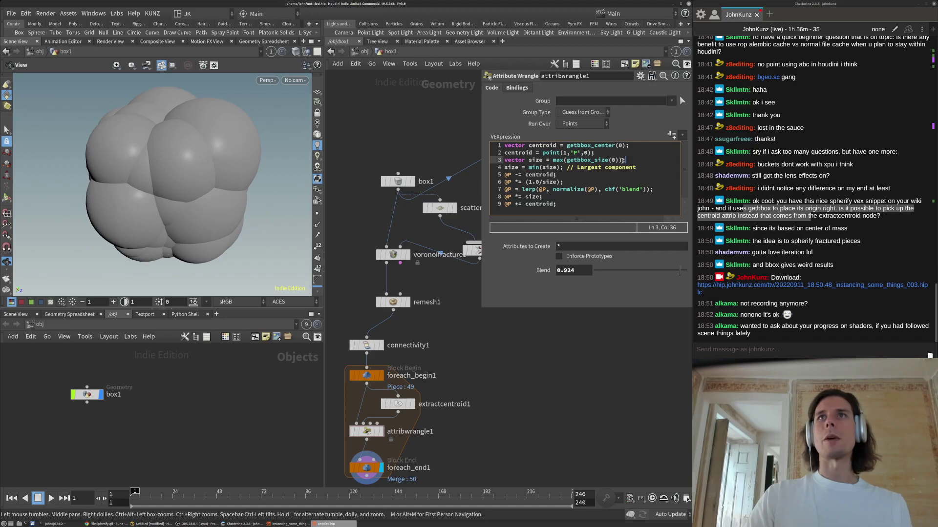
pyautogui.click(565, 160)
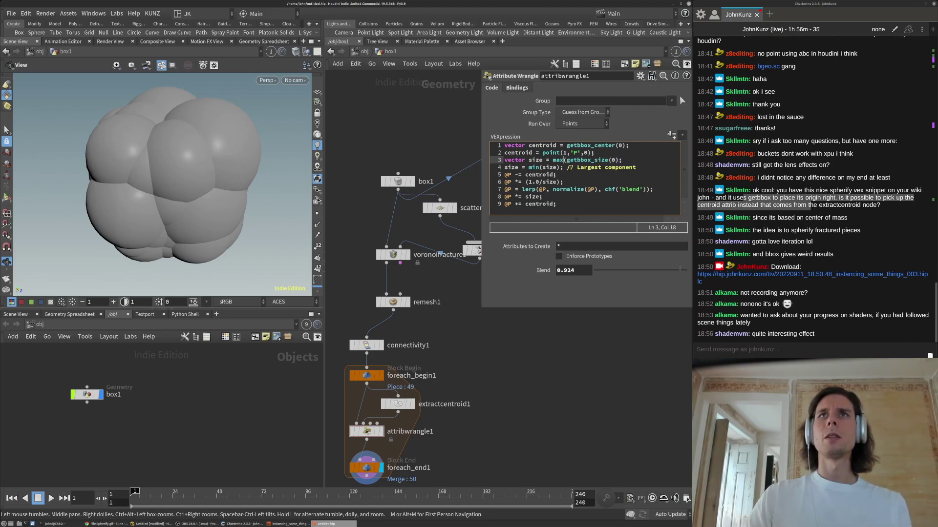
pyautogui.press('BackSpace')
pyautogui.press('BackSpace')
pyautogui.press('BackSpace')
pyautogui.press('BackSpace')
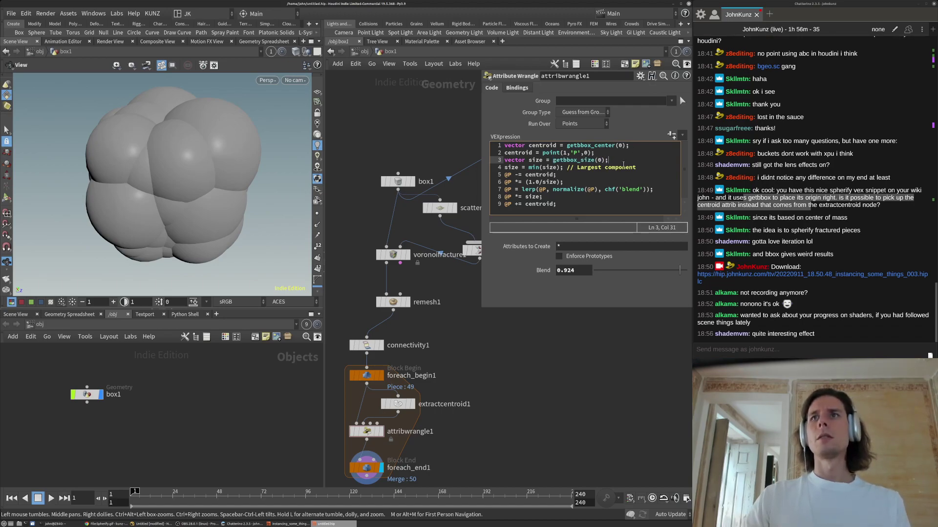
# - Add the line size = 1; directly below the getbbox_size line in attribwrangle1's VEX code
pyautogui.press('Return')
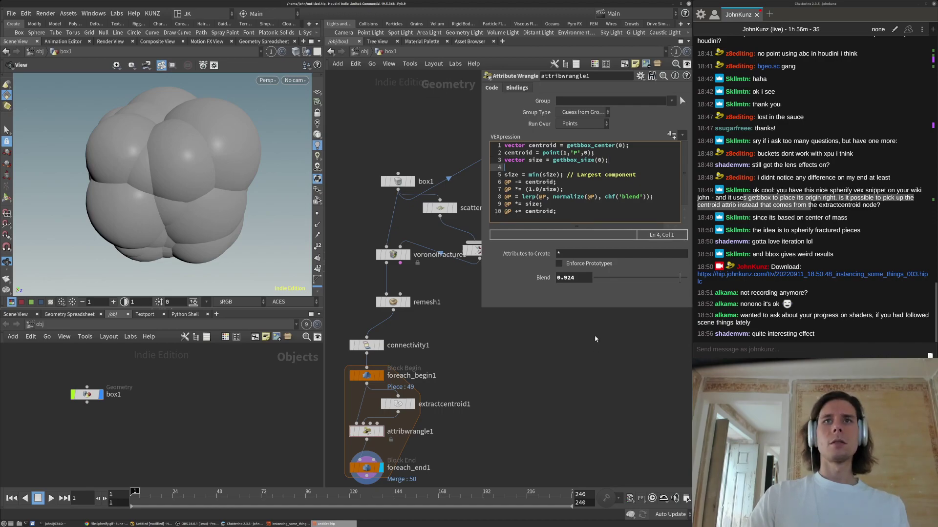
pyautogui.write('size 1;')
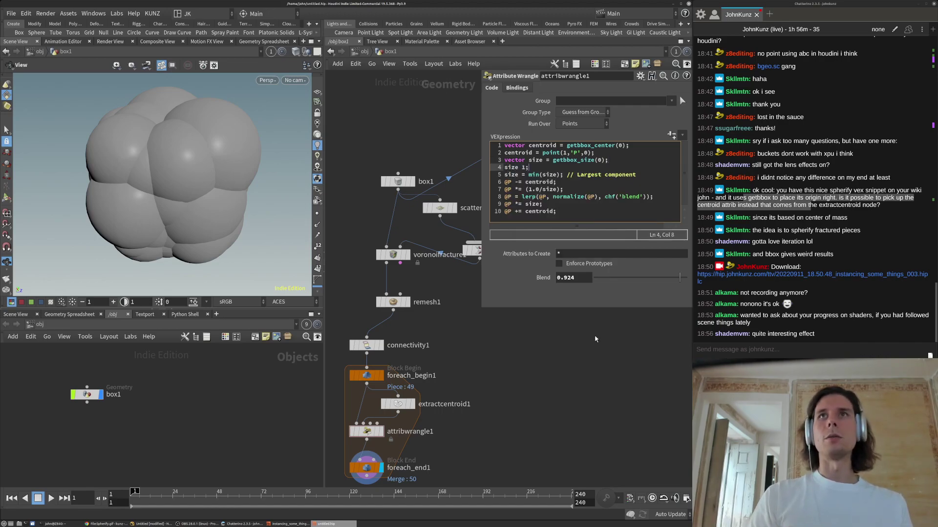
pyautogui.write(' =')
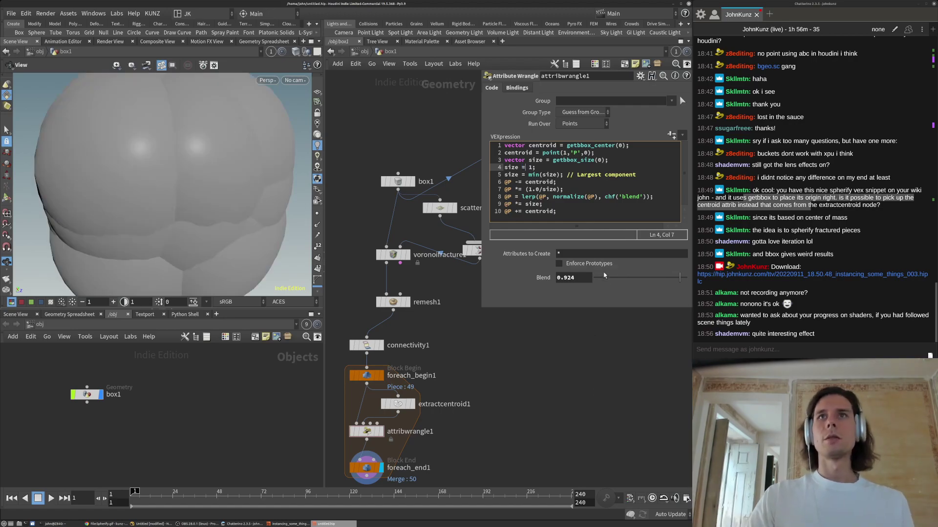
# - Vary attribwrangle1's Blend while viewing the spherified box from several angles and distances, ending at 0.134
pyautogui.moveTo(602, 277); pyautogui.dragTo(636, 280)
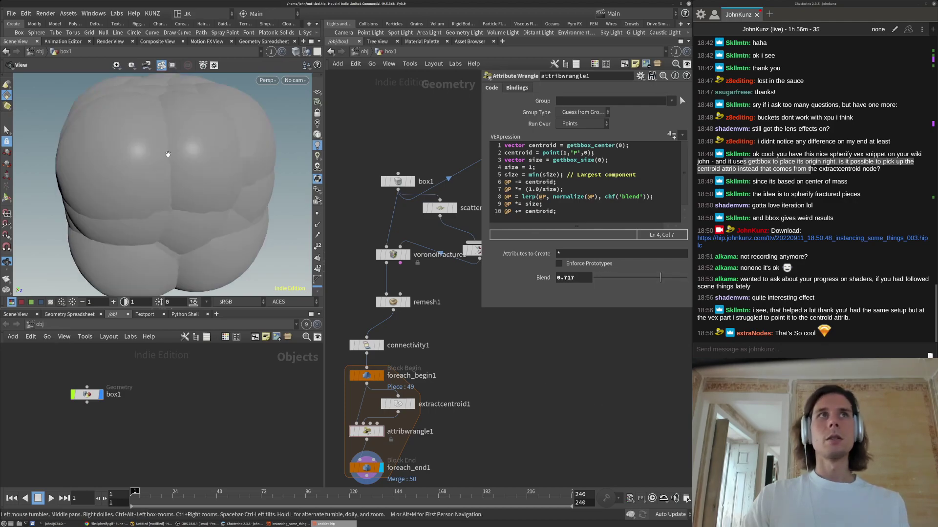
pyautogui.moveTo(167, 154); pyautogui.dragTo(230, 195)
pyautogui.moveTo(230, 195); pyautogui.dragTo(272, 156, button='right')
pyautogui.moveTo(272, 157); pyautogui.dragTo(220, 142)
pyautogui.scroll(-4, 219, 142)
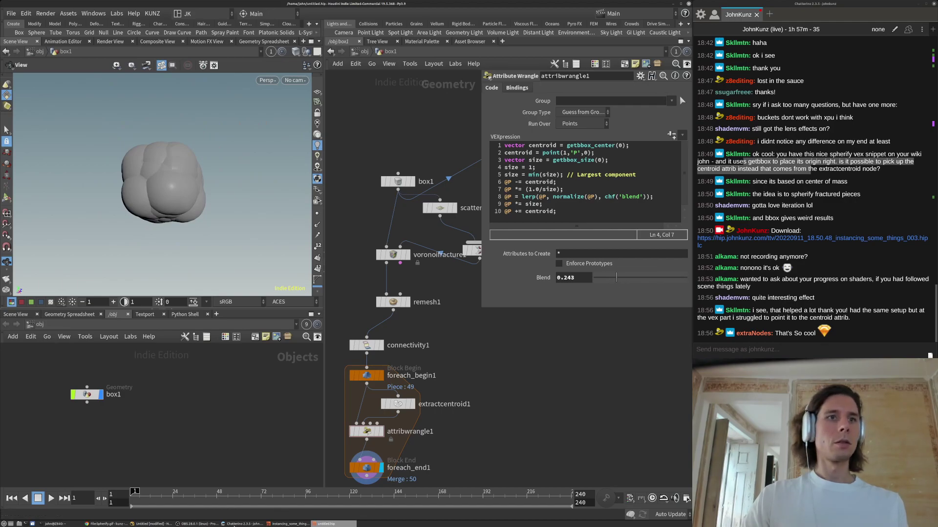
# - Switch to Chrome to view the Spherify.gif wiki page, and return to the node network in Houdini
pyautogui.click(107, 524)
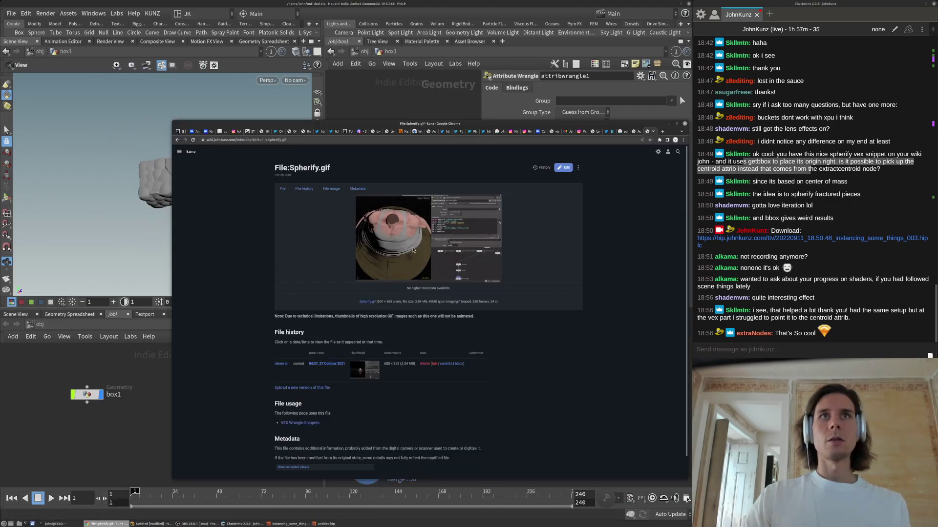
pyautogui.click(443, 108)
pyautogui.moveTo(496, 383); pyautogui.dragTo(498, 354, button='middle')
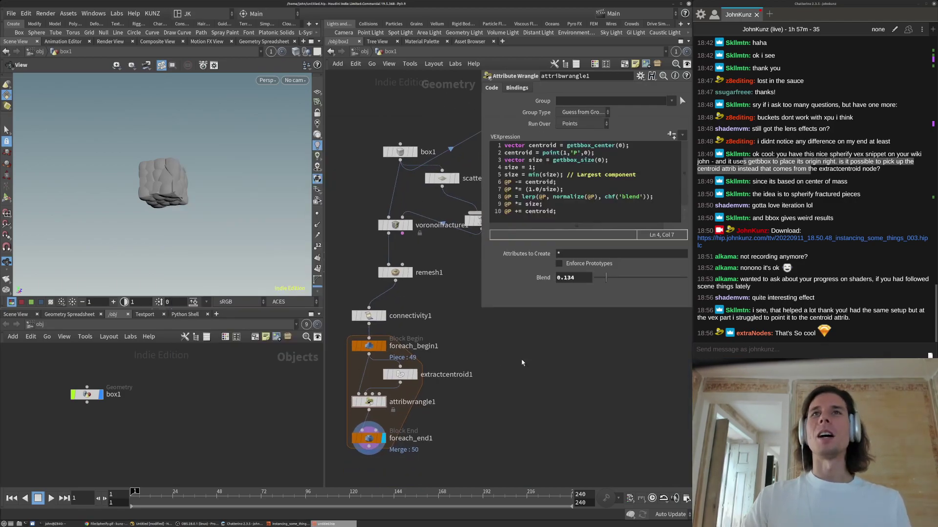
# - Start saving the scene under a new name and browse to the folder /mnt/data/stream/2022_09_11/scenes/
pyautogui.click(10, 14)
pyautogui.click(21, 96)
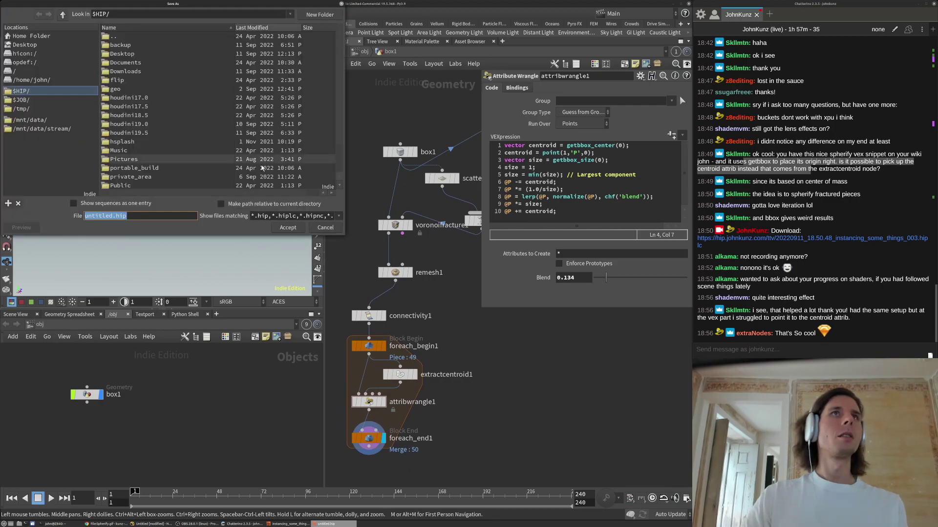
pyautogui.click(42, 128)
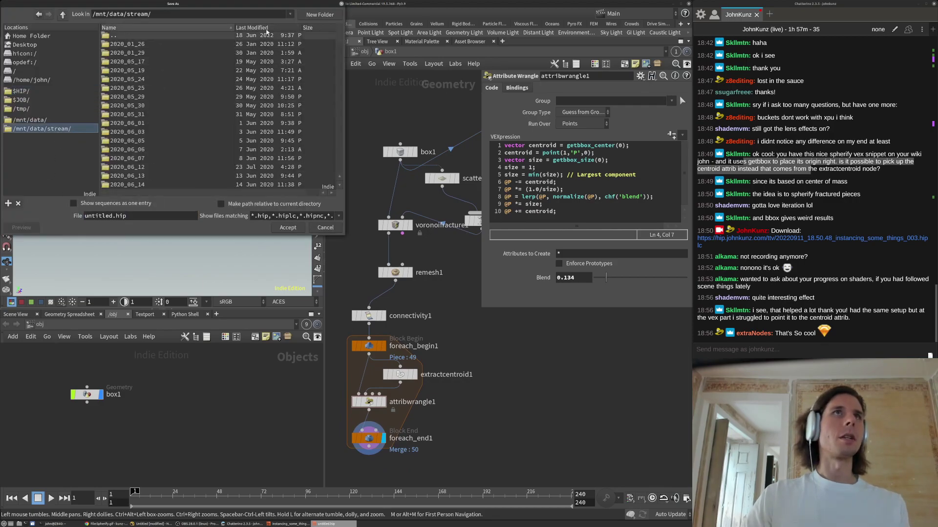
pyautogui.click(252, 28)
pyautogui.doubleClick(160, 44)
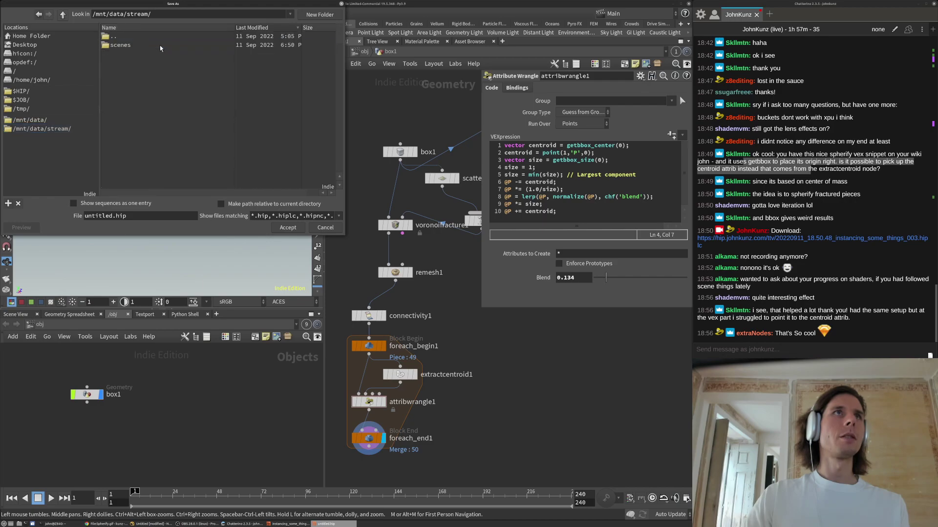
pyautogui.doubleClick(146, 45)
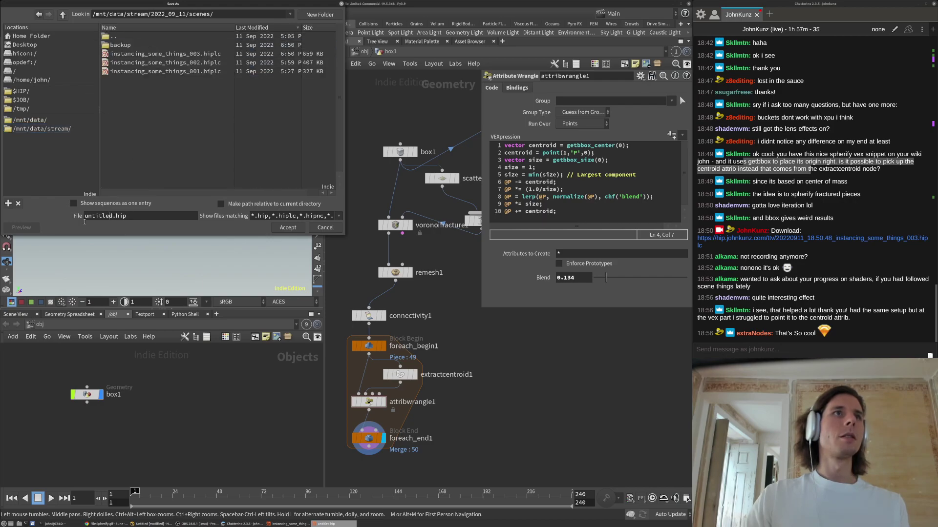
# - Name the scene file spherify_fracture_pieces.hip and save it
pyautogui.doubleClick(86, 217)
pyautogui.write('sped')
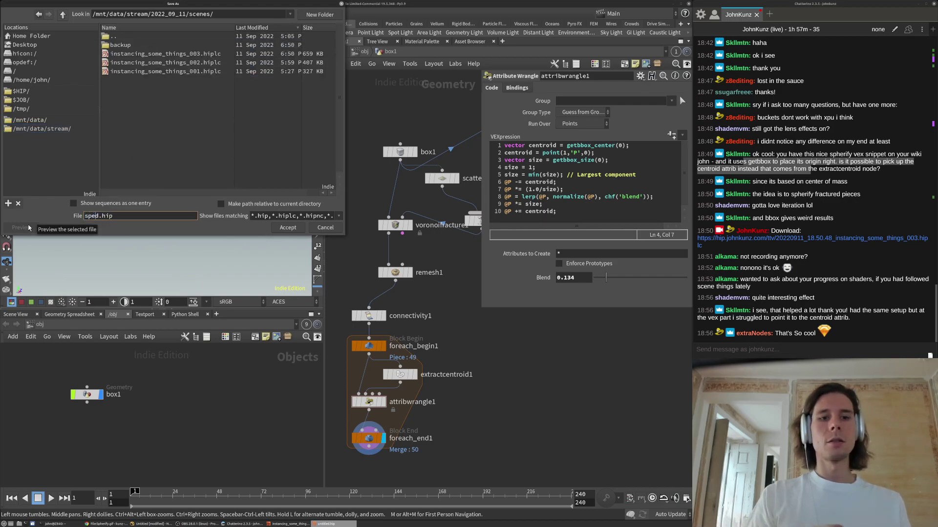
pyautogui.write('r')
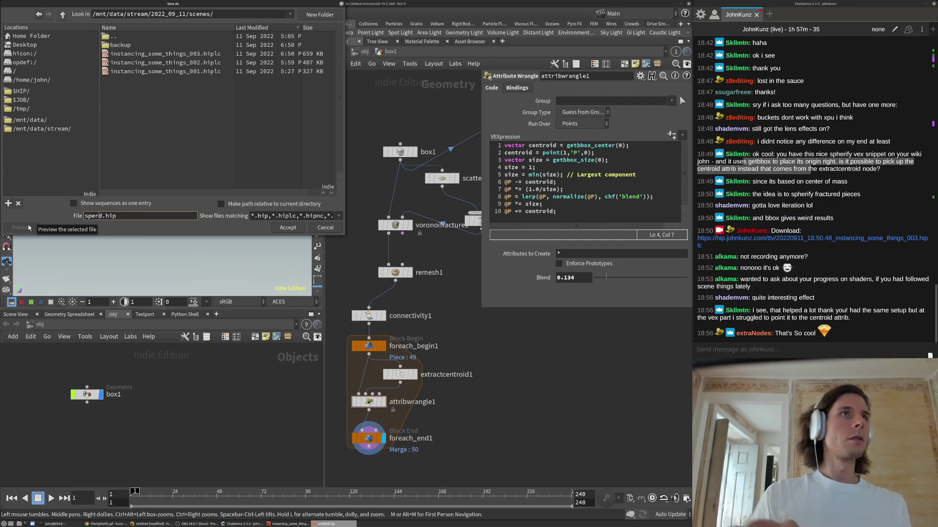
pyautogui.press('Delete')
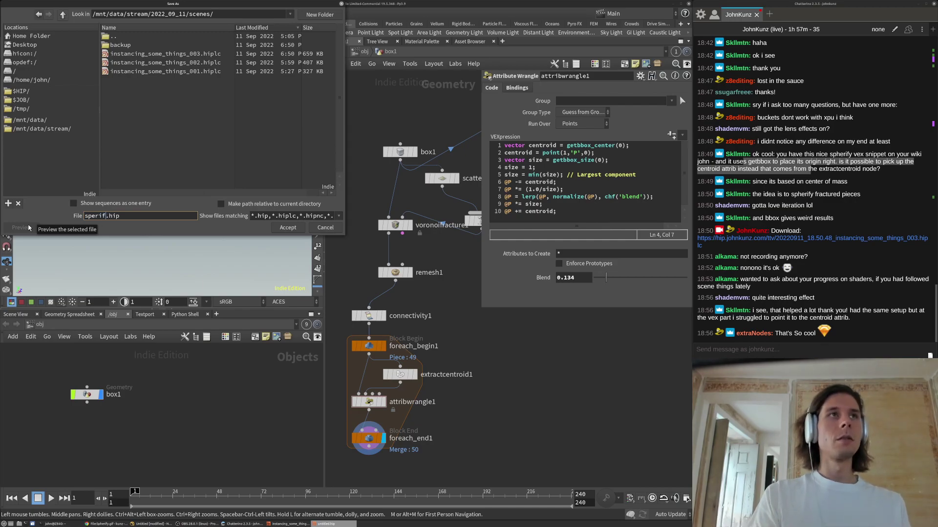
pyautogui.press('BackSpace')
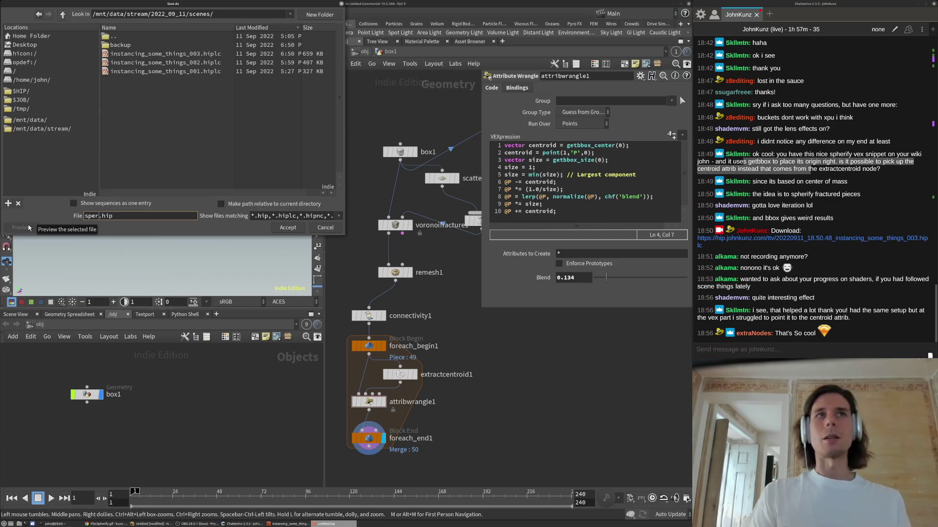
pyautogui.write('herif')
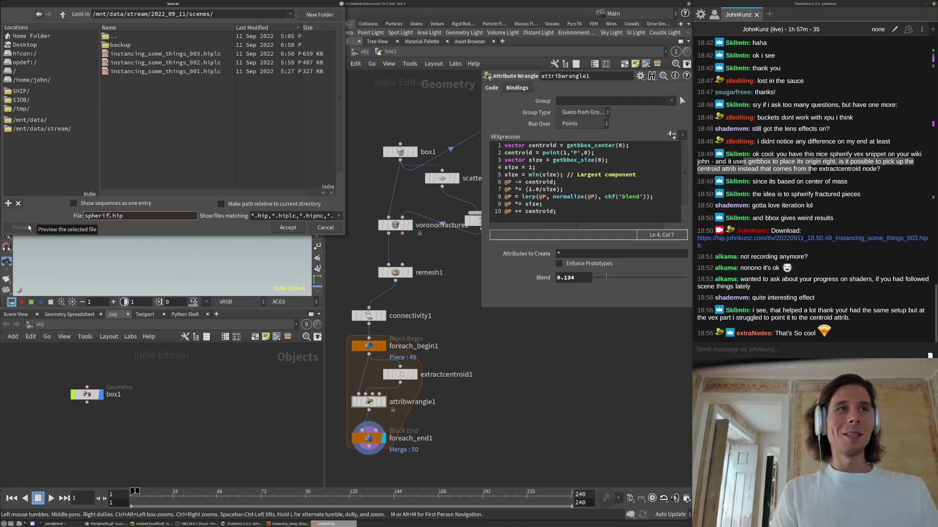
pyautogui.write('y')
pyautogui.write('_fracture_')
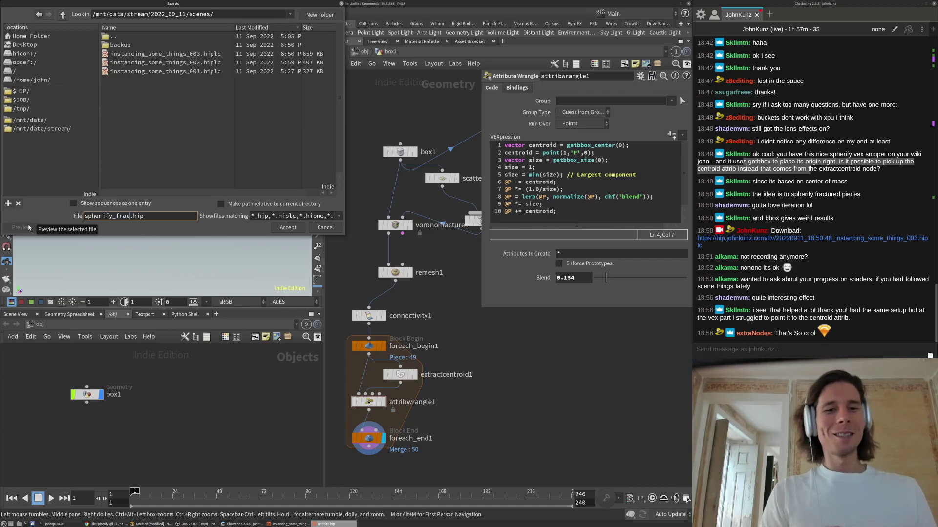
pyautogui.write('pieces')
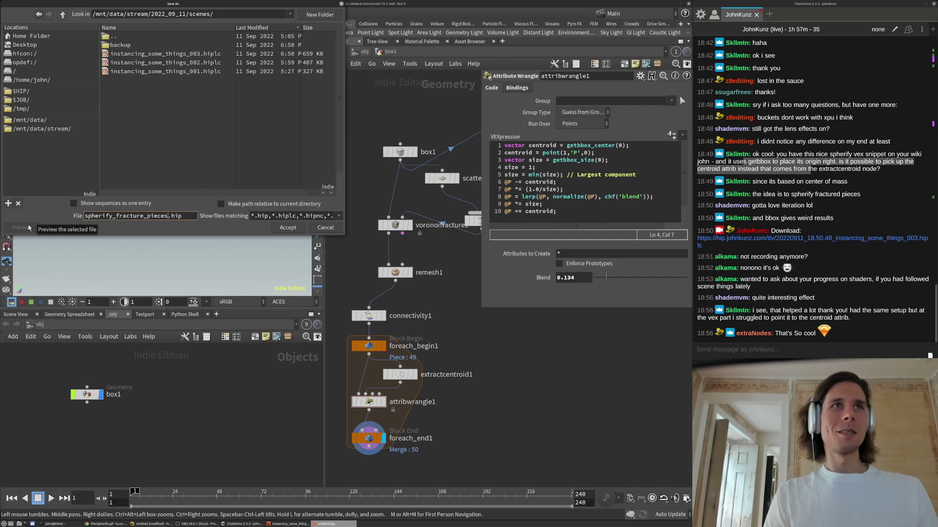
pyautogui.press('Return')
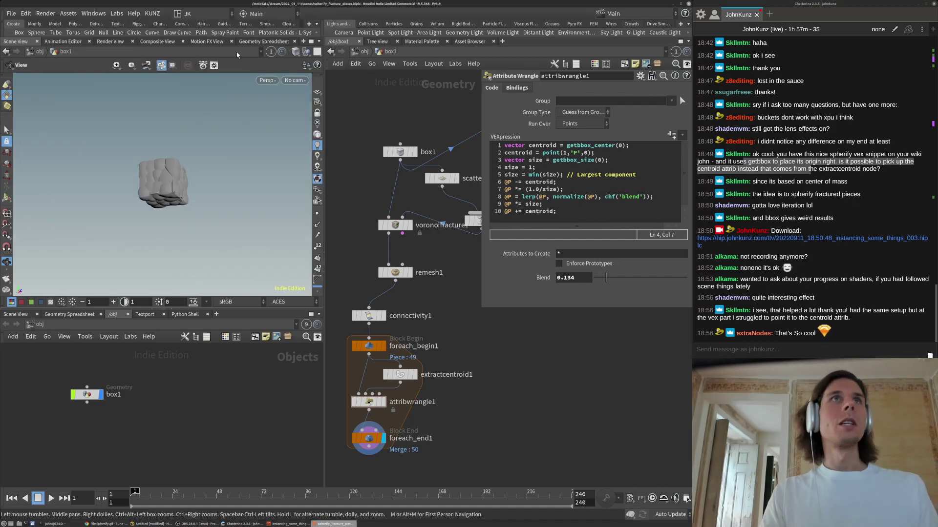
# - Widen the first shelf set and show the custom shelf that holds the Export, Import, Restore and FTP tools
pyautogui.click(155, 17)
pyautogui.click(155, 16)
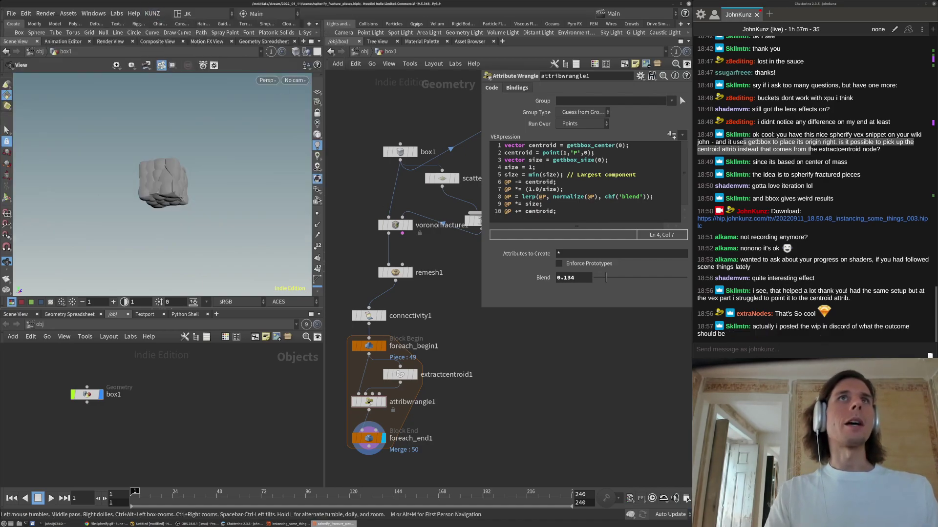
pyautogui.moveTo(325, 32); pyautogui.dragTo(455, 30)
pyautogui.click(427, 24)
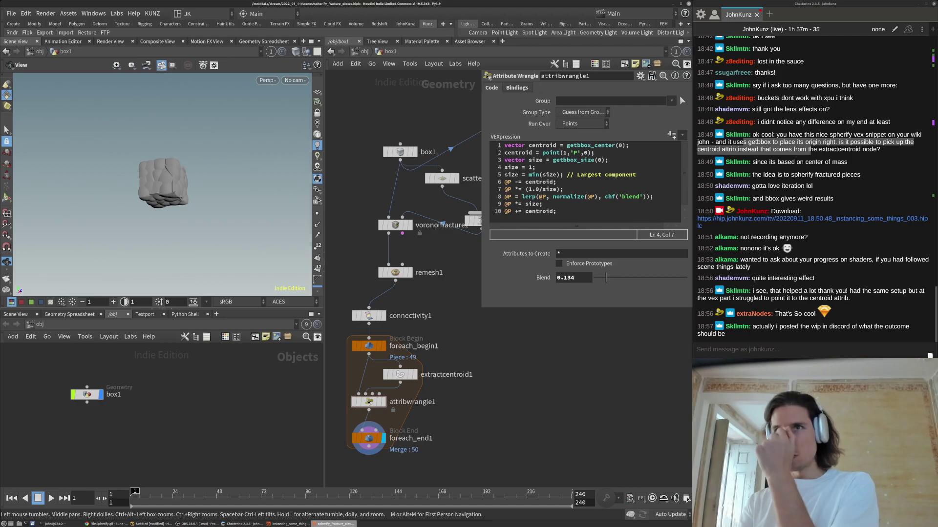
# - Switch to the Chrome window with the Spherify.gif wiki page
pyautogui.click(105, 524)
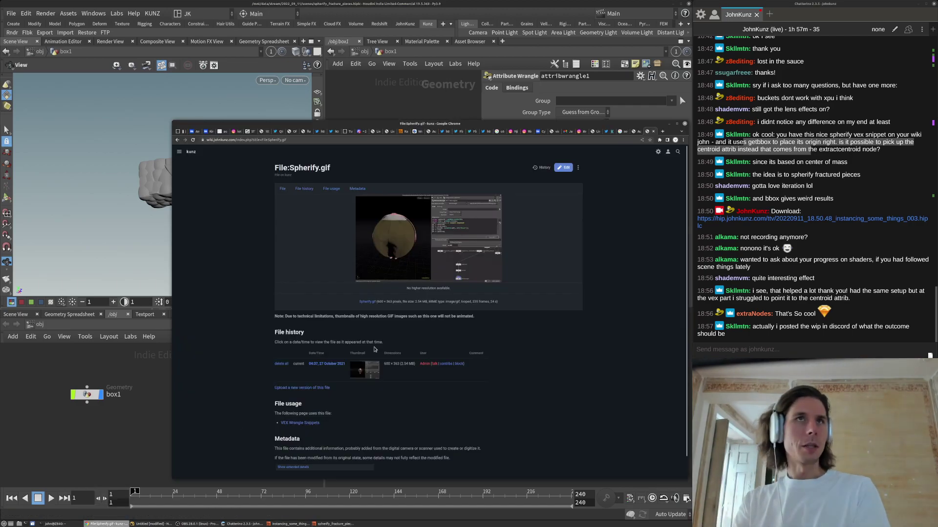